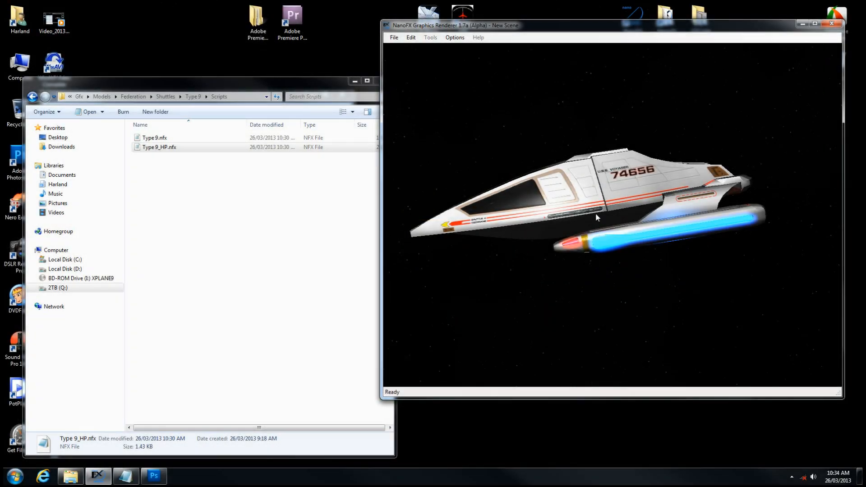
Examine the shuttle model in the scene from the side, front and rear, both close up and at a distance
left_click_drag(593, 209, 651, 221)
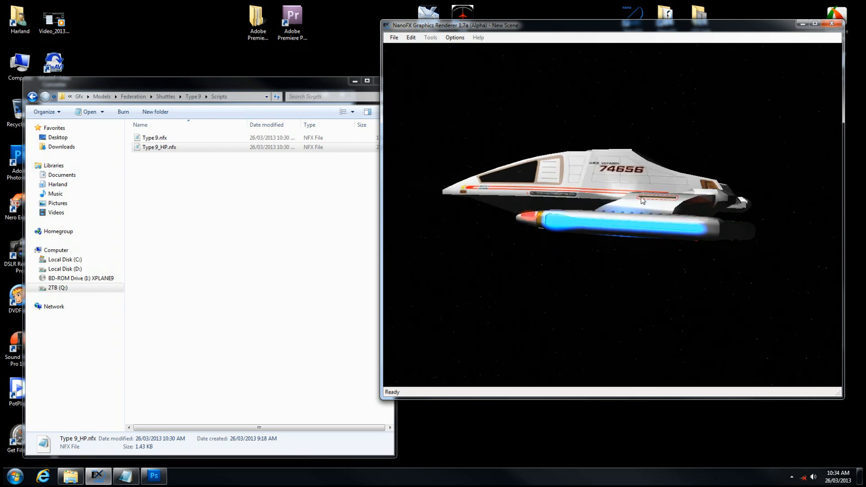
left_click_drag(559, 195, 606, 209)
left_click_drag(642, 231, 681, 222)
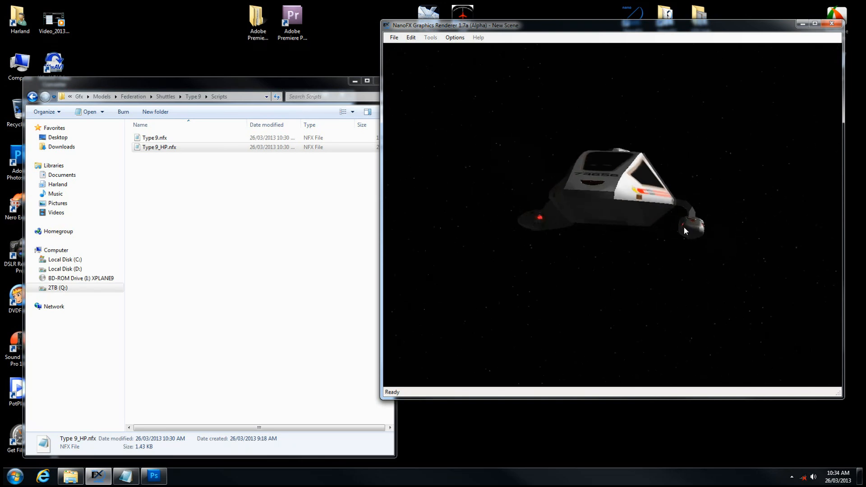
left_click_drag(714, 234, 659, 211)
left_click_drag(722, 211, 578, 202)
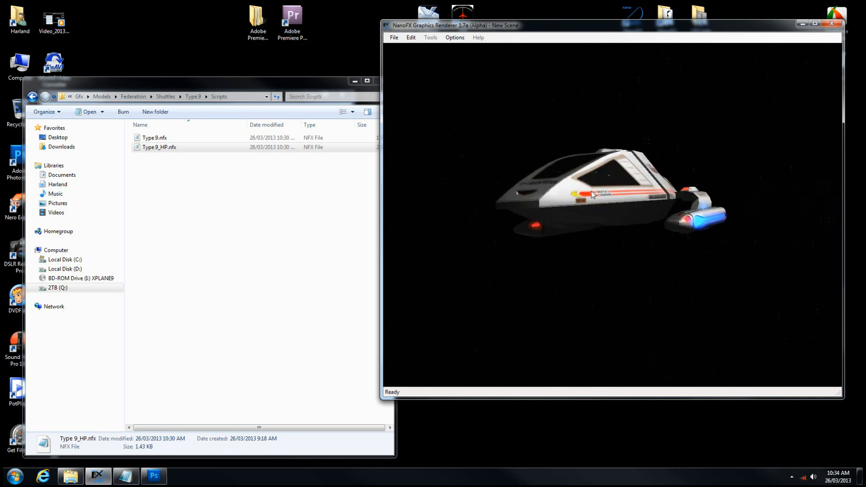
scroll(603, 193, "down", 5)
scroll(613, 186, "up", 4)
scroll(612, 186, "down", 3)
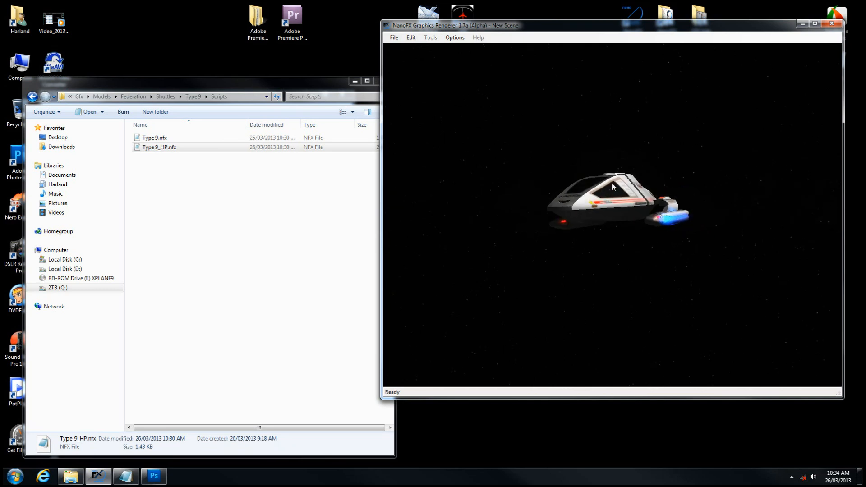
mouse_move(639, 219)
left_mouse_down()
mouse_move(682, 215)
mouse_move(652, 229)
left_mouse_up()
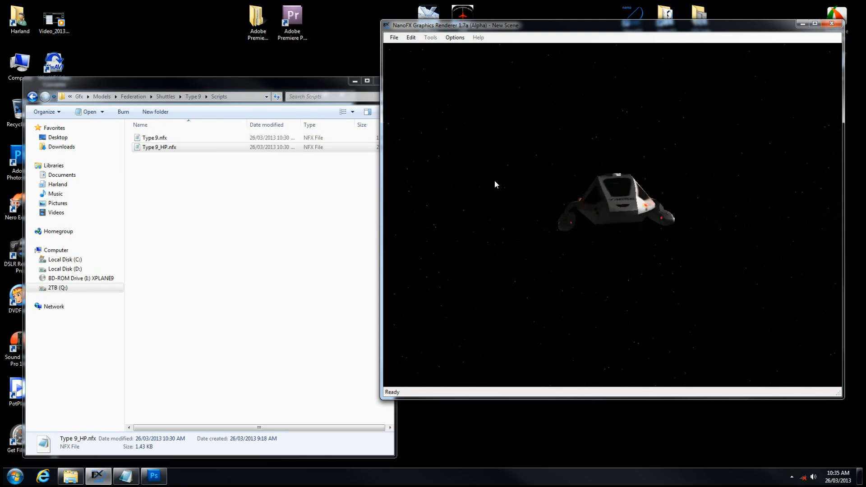
left_click_drag(547, 227, 618, 229)
scroll(616, 216, "up", 4)
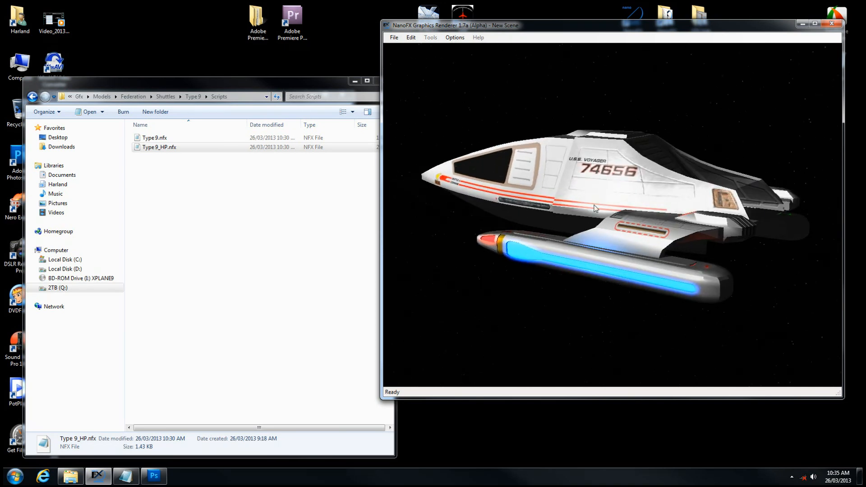
left_click_drag(440, 191, 537, 206)
left_click_drag(555, 234, 569, 214)
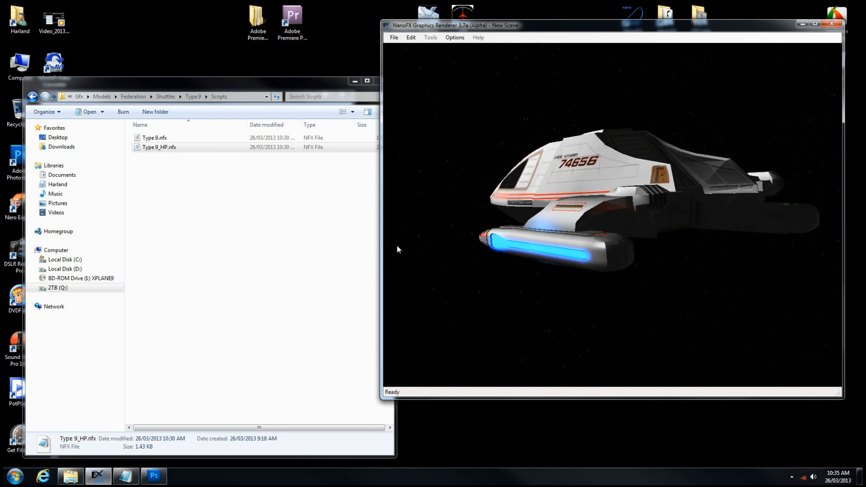
In Windows Explorer, open the Scripts folder under NanoFX 1.7a\Gfx\NanoFX
left_click(79, 97)
left_click(173, 97)
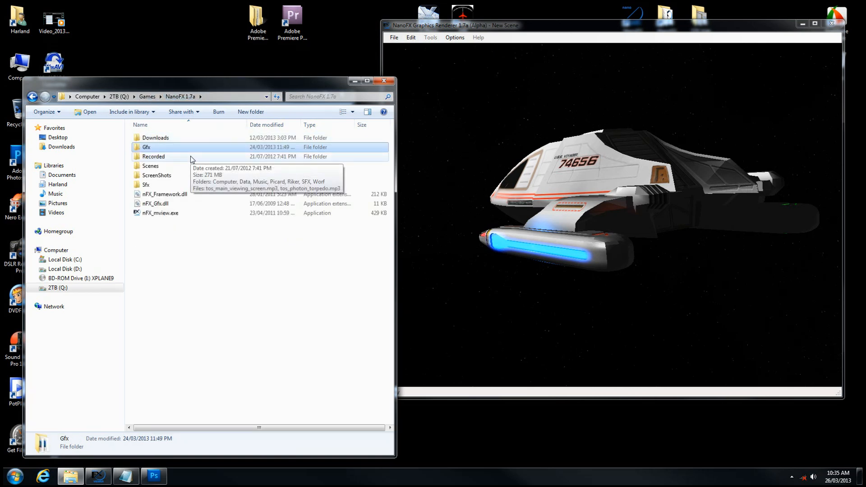
key("Return")
double_click(150, 158)
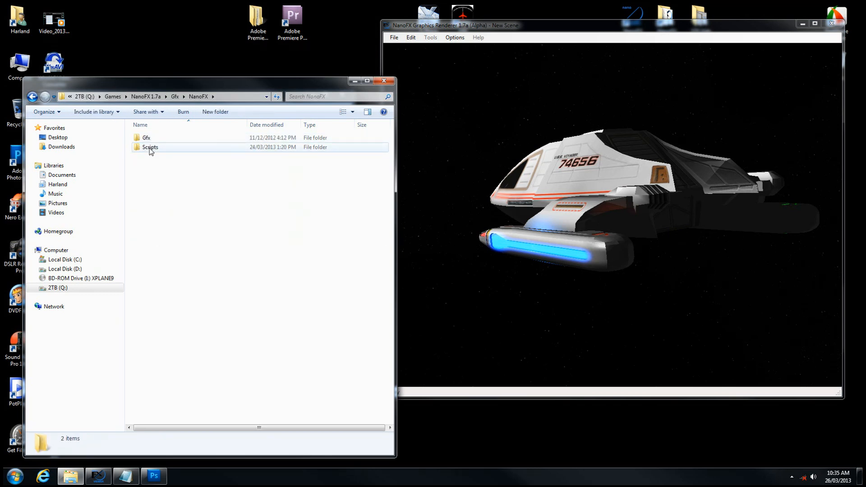
left_click(151, 151)
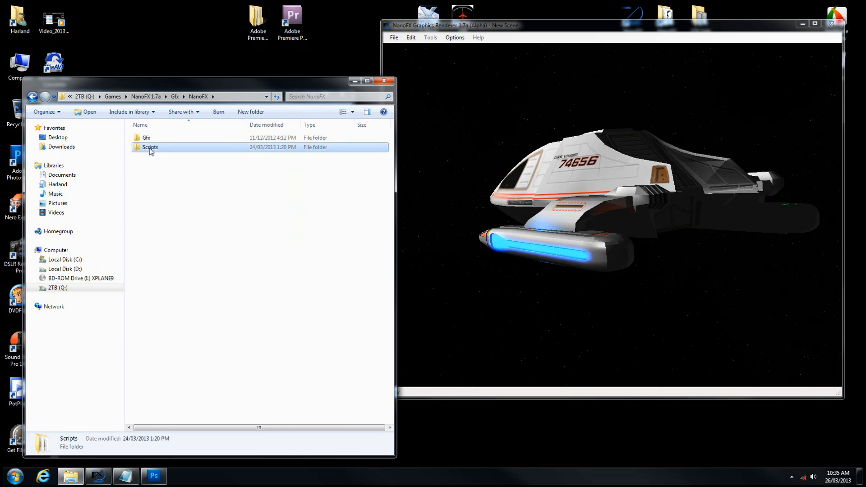
double_click(150, 148)
Look through the whole list of NFX effect scripts in the Scripts folder
scroll(187, 176, "down", 6)
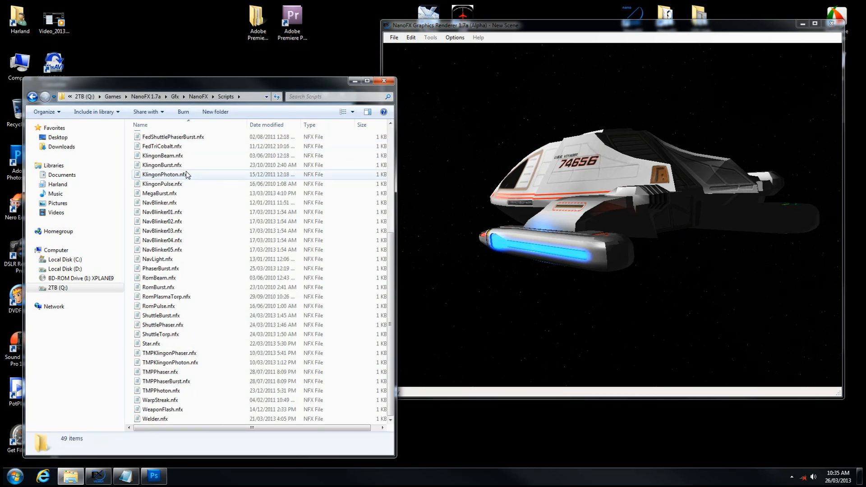
scroll(187, 175, "up", 6)
scroll(187, 175, "down", 6)
scroll(187, 175, "up", 6)
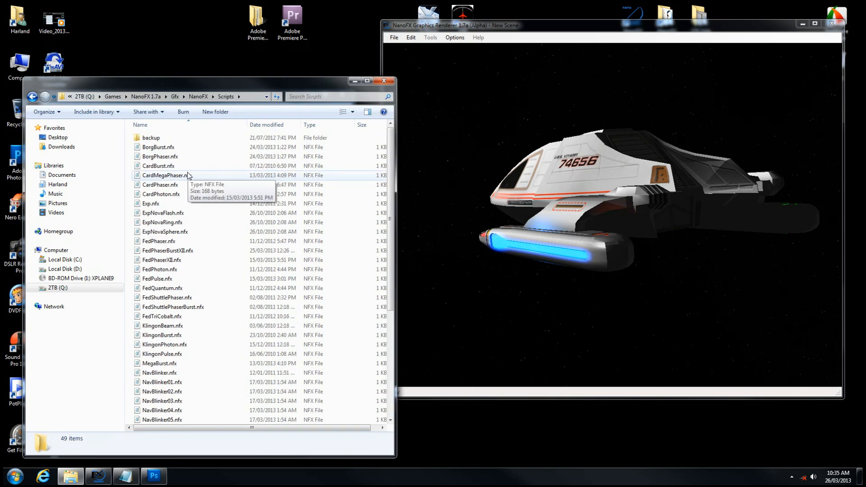
scroll(186, 218, "down", 1)
scroll(187, 218, "down", 5)
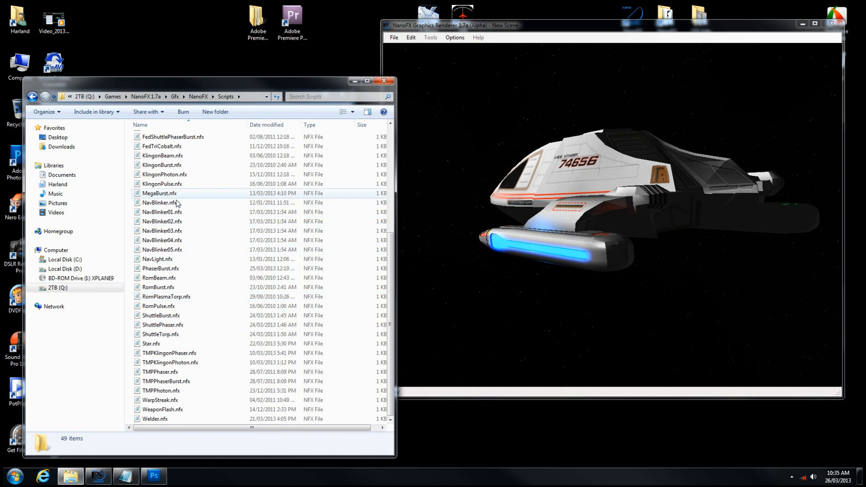
Open Nova_Sphere\Nova_Sphere3 in the NanoFX Gfx folder and look through its numbered PNG animation frames
key("BackSpace")
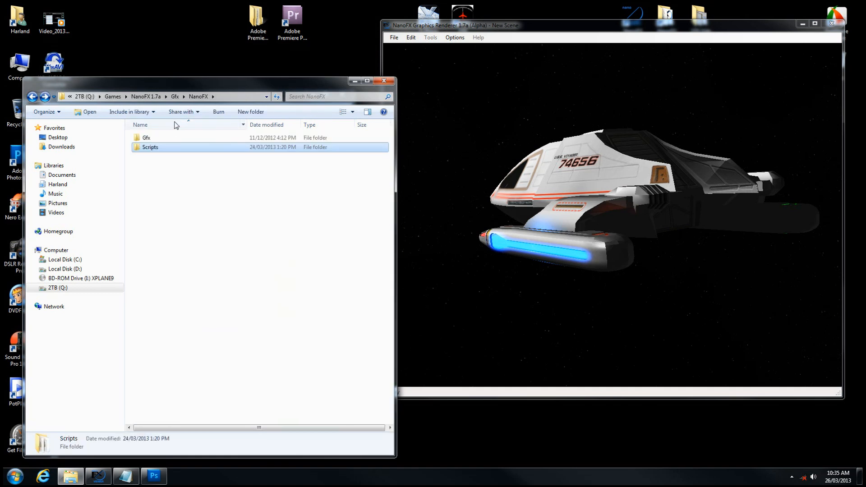
double_click(153, 138)
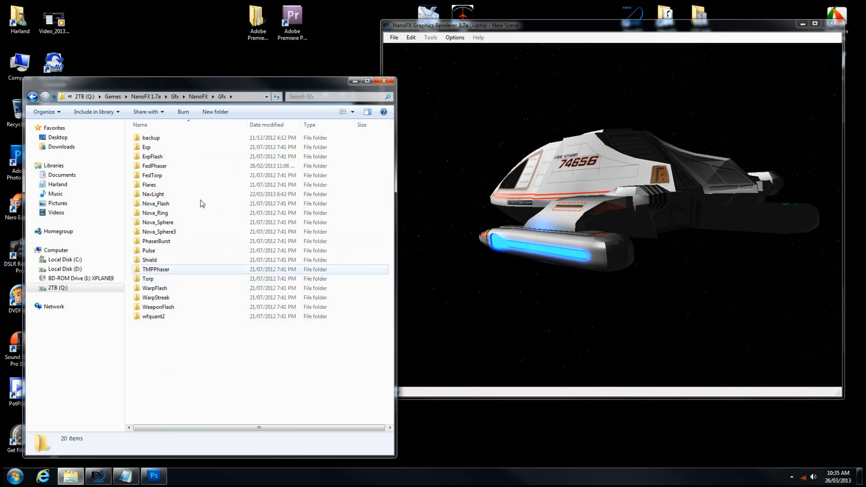
double_click(189, 223)
double_click(184, 138)
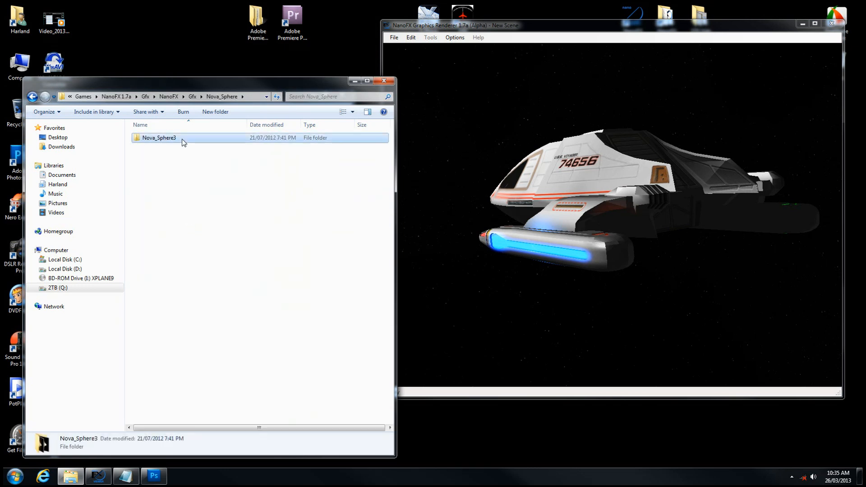
scroll(285, 270, "down", 2)
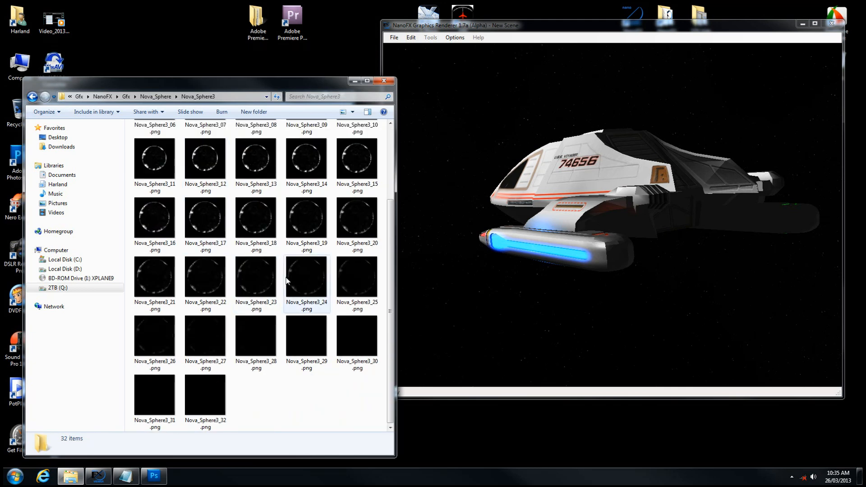
scroll(289, 281, "up", 2)
scroll(204, 198, "down", 2)
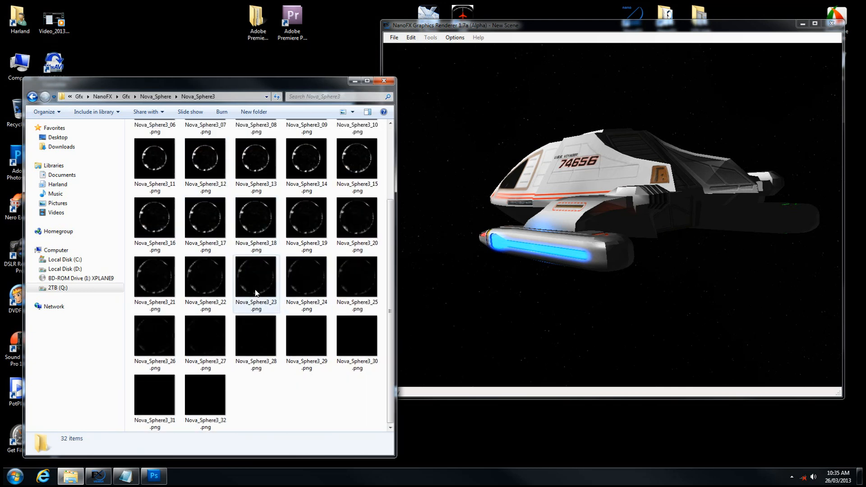
scroll(204, 198, "up", 2)
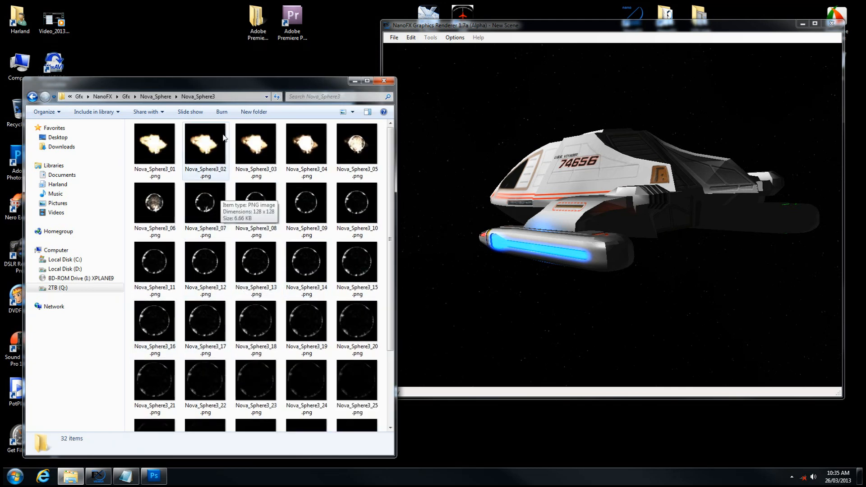
Return to the NanoFX Scripts folder and select the FedPhaser.nfx script
left_click(156, 97)
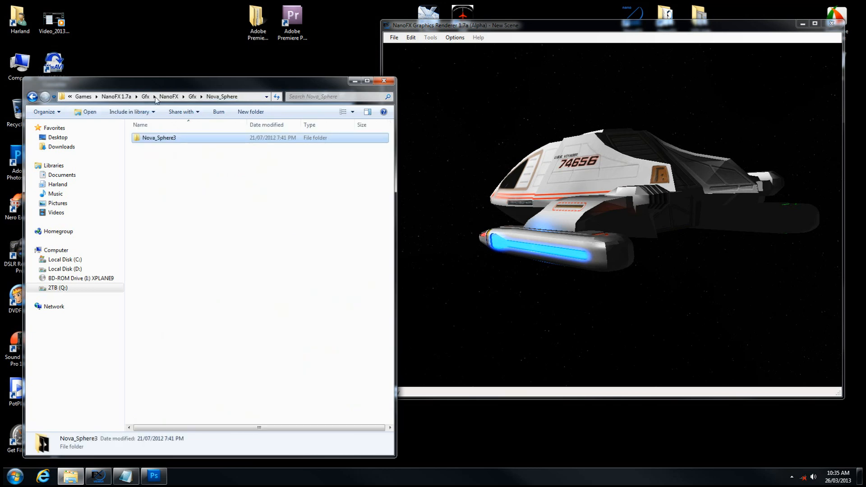
left_click(191, 96)
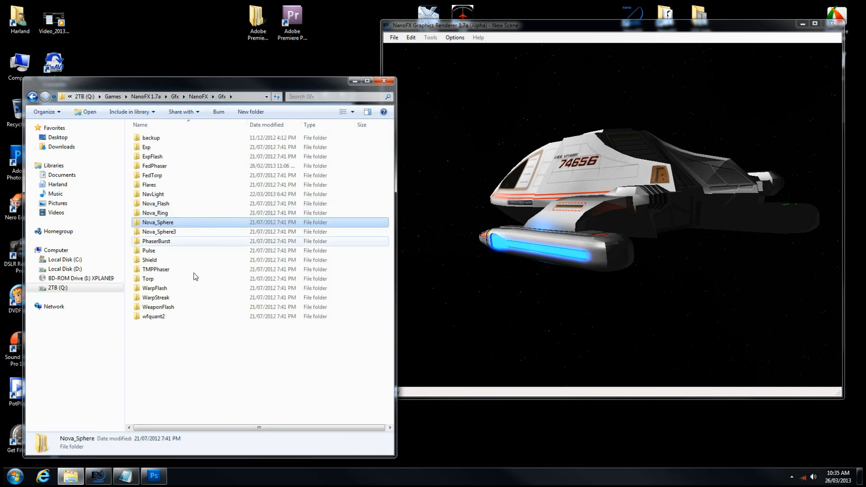
left_click(202, 97)
double_click(156, 148)
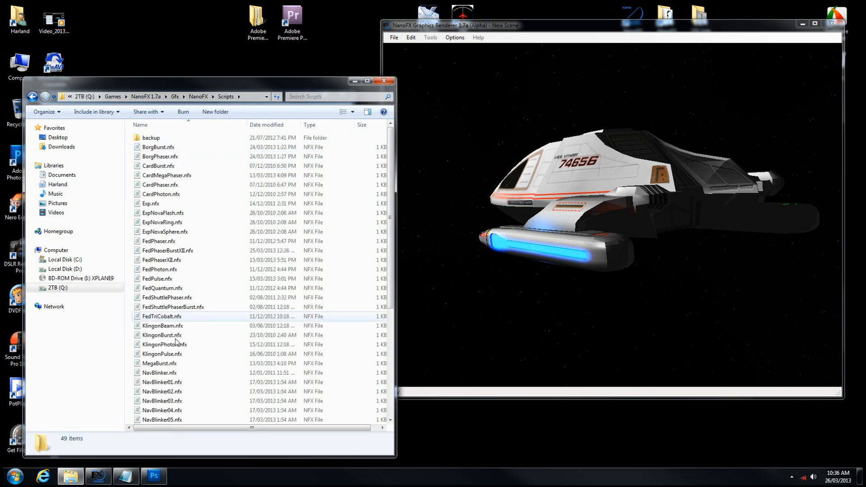
left_click(165, 245)
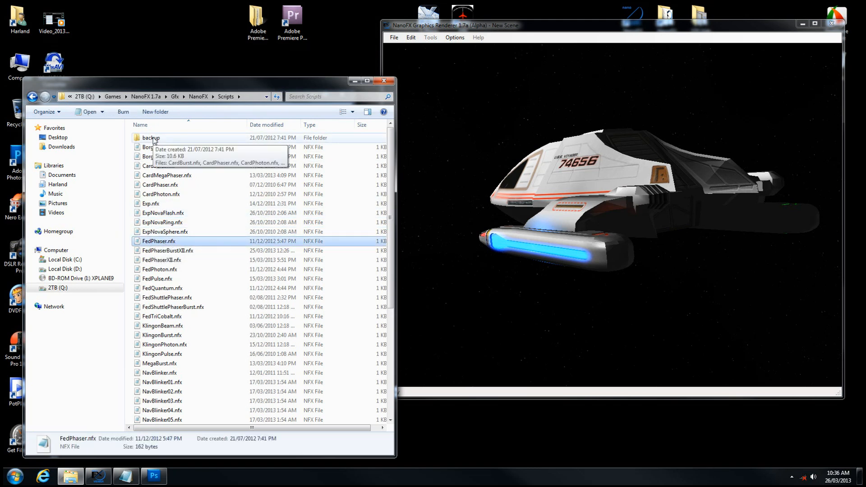
View the phaser textures in the NanoFX Gfx\FedPhaser folder and go back to the Scripts folder
left_click(198, 97)
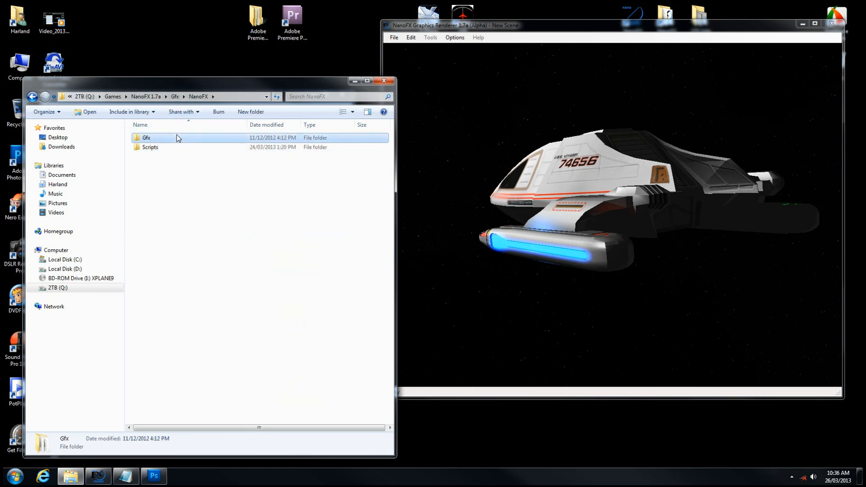
double_click(176, 137)
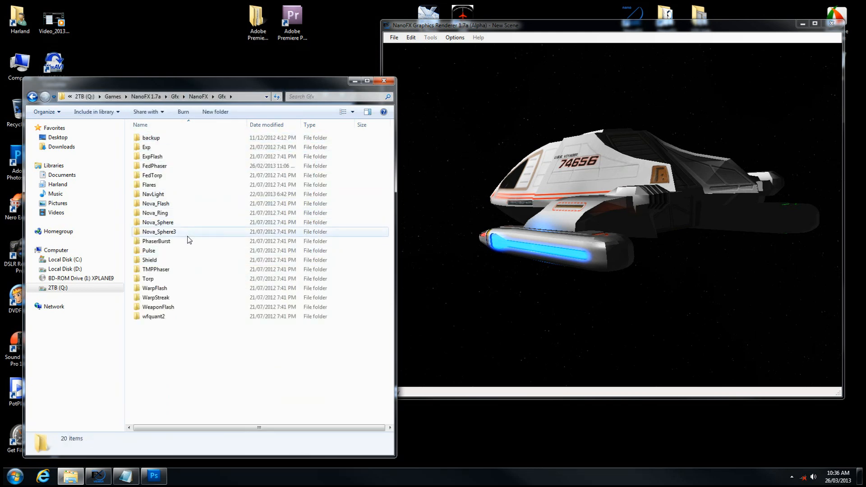
double_click(153, 167)
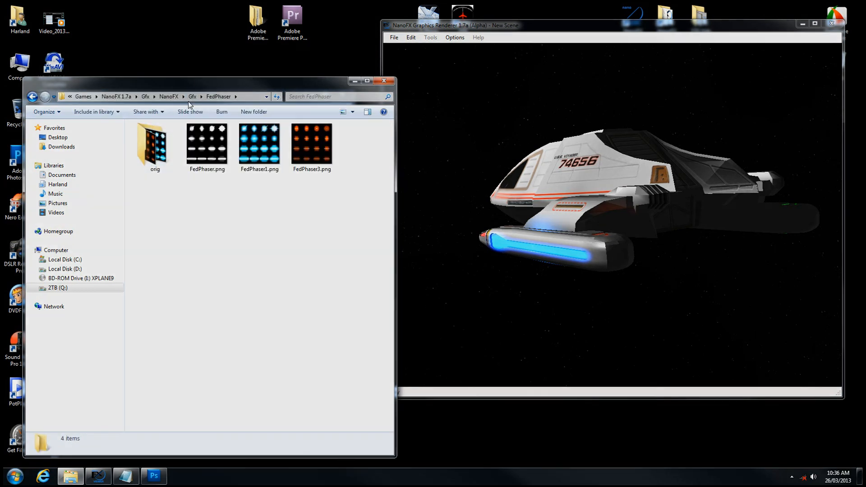
left_click(170, 97)
double_click(168, 149)
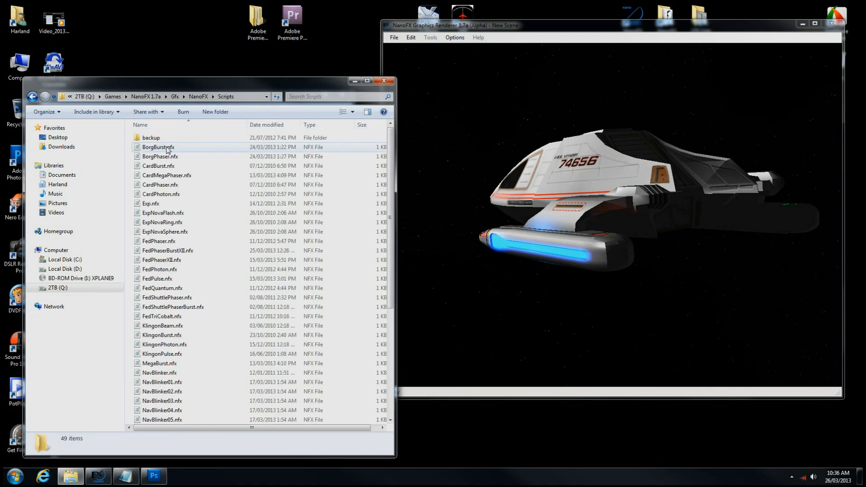
In the NanoFX renderer, inspect the Port phaser array's properties in the Hardpoint Editor and close the editor
left_click_drag(554, 190, 549, 237)
left_click(411, 37)
left_click(406, 48)
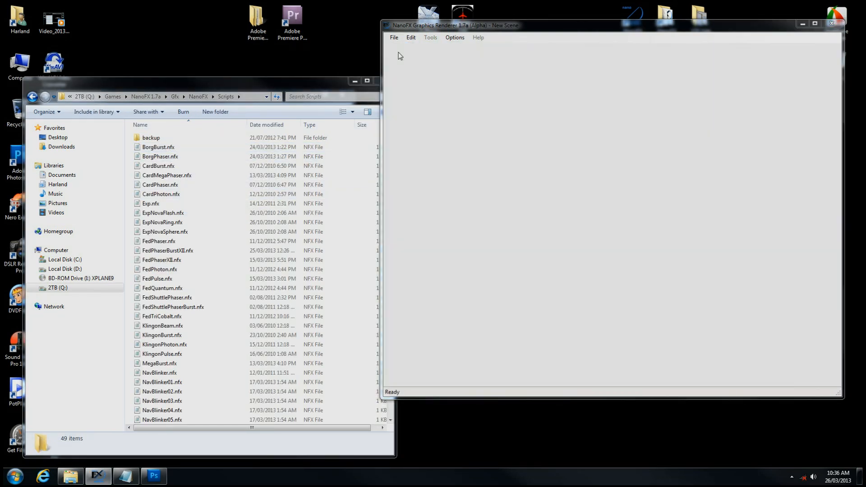
left_click_drag(385, 115, 278, 97)
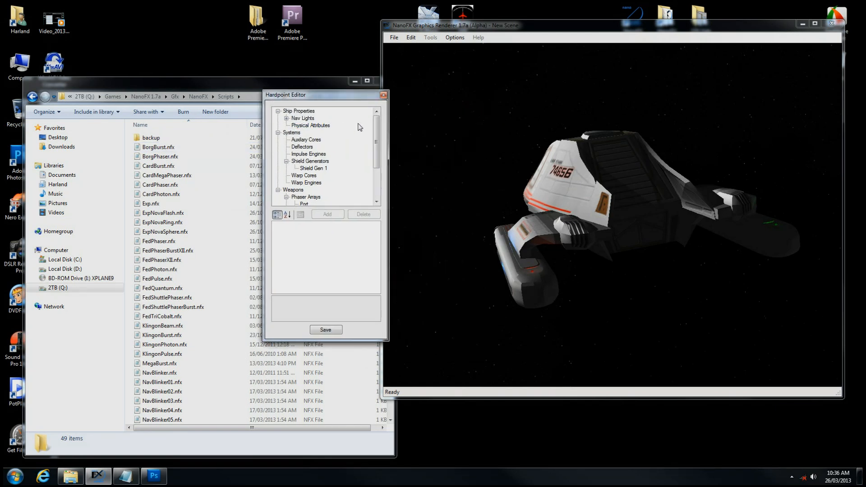
scroll(376, 134, "down", 3)
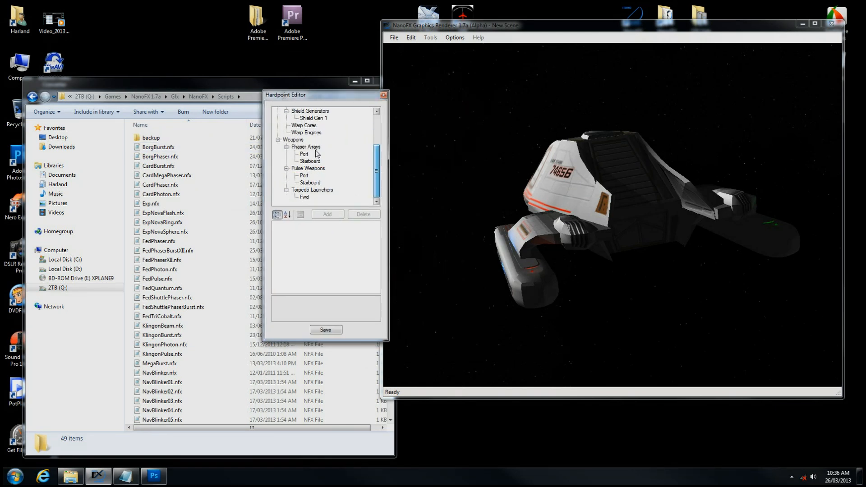
left_click(305, 154)
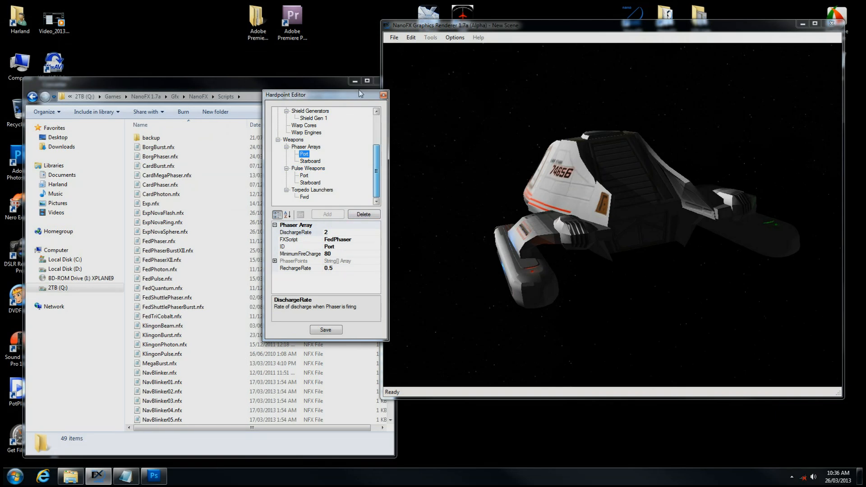
left_click(383, 95)
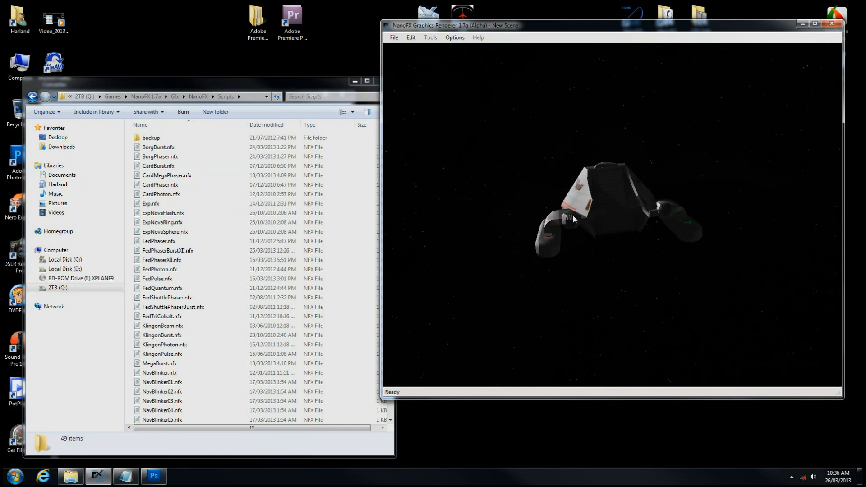
left_click_drag(567, 194, 621, 203)
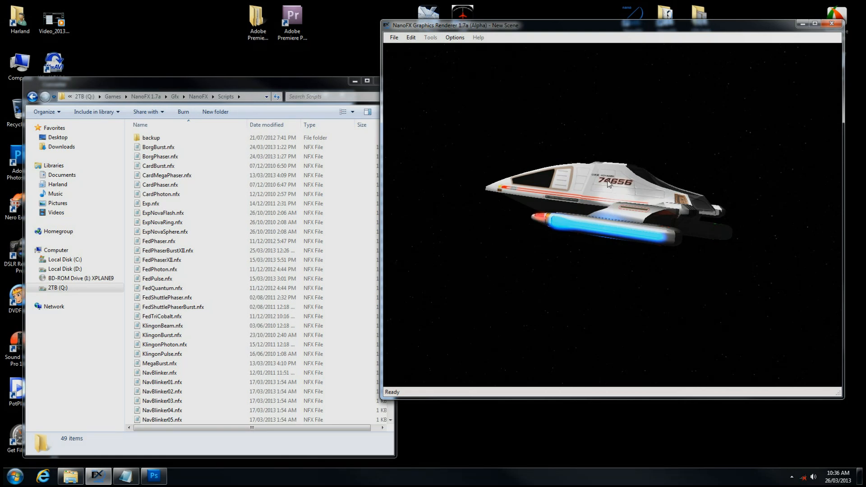
left_click_drag(606, 222, 611, 228)
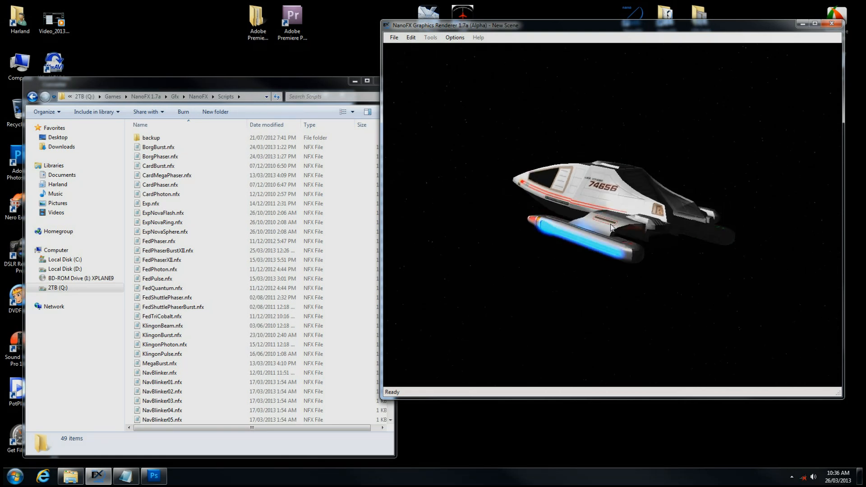
left_click_drag(647, 252, 610, 212)
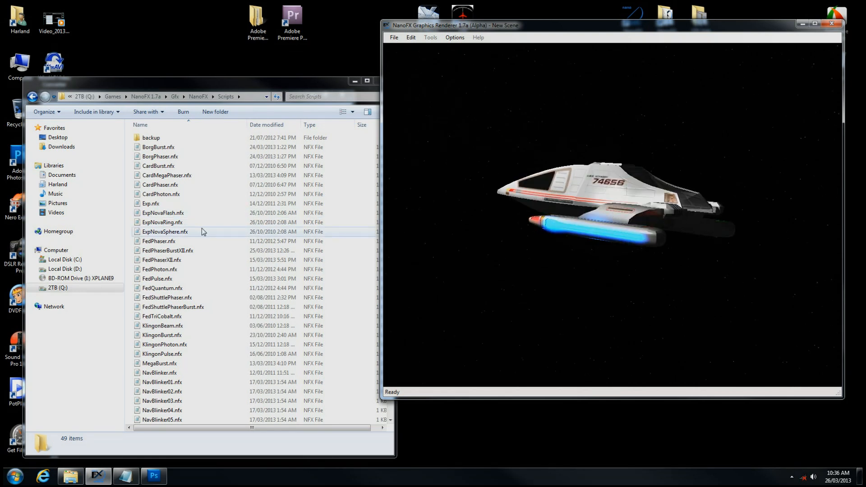
left_click(308, 89)
mouse_move(392, 135)
left_mouse_down()
mouse_move(408, 256)
mouse_move(402, 126)
left_mouse_up()
left_click_drag(600, 207, 548, 219)
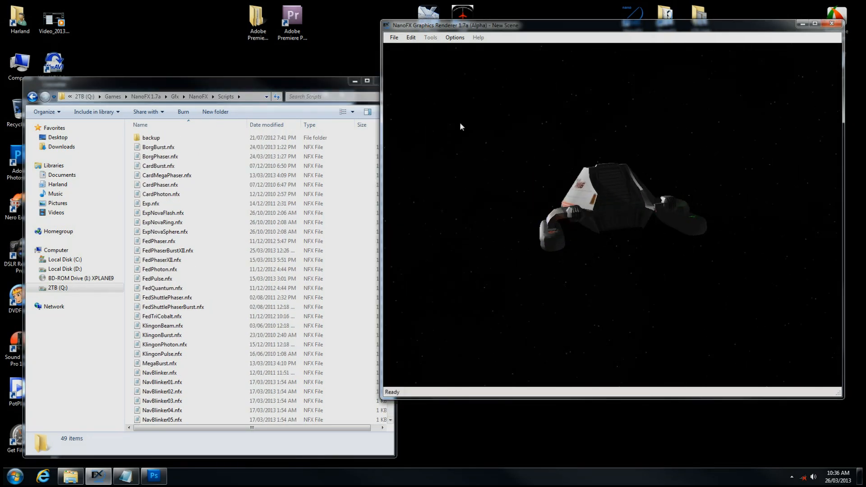
left_click(305, 86)
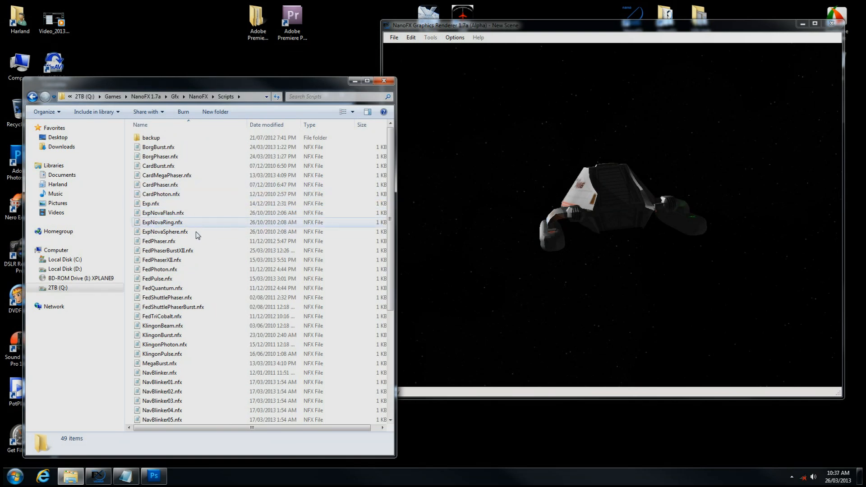
In the NanoFX Scripts folder, locate the FedPhaser.nfx and ShuttlePhaser.nfx scripts
left_click(170, 243)
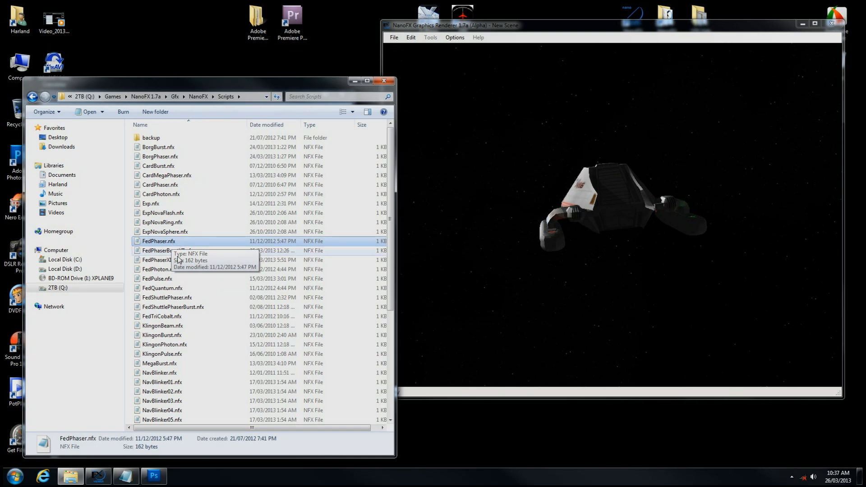
left_click(177, 316)
scroll(177, 316, "down", 6)
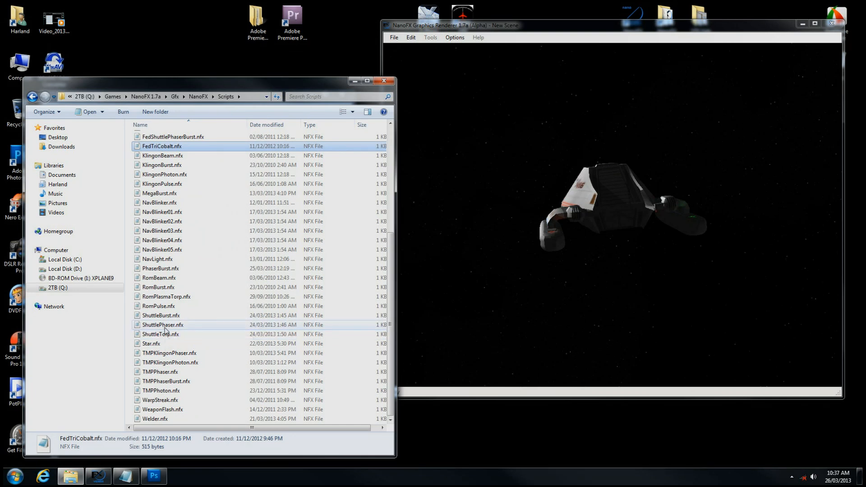
left_click(175, 325)
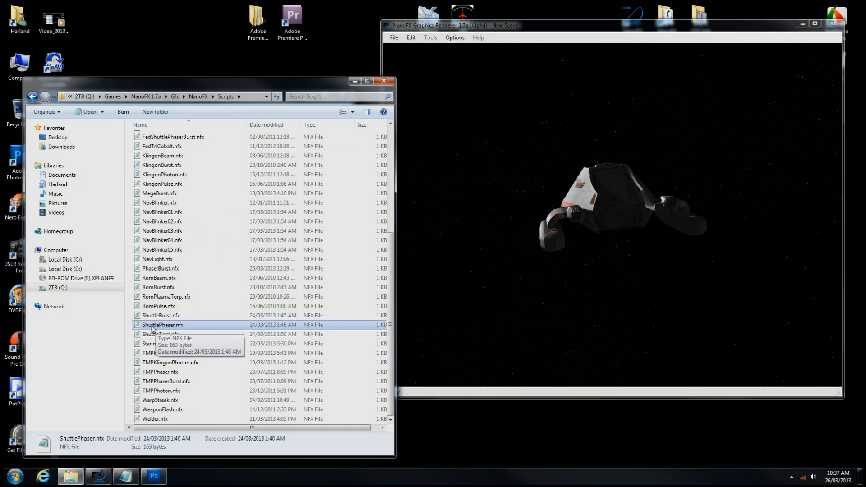
Open FedPhaser.nfx in Notepad, read its VolumeLine parameters such as LineWidth and FXPath, and close it
scroll(190, 289, "up", 4)
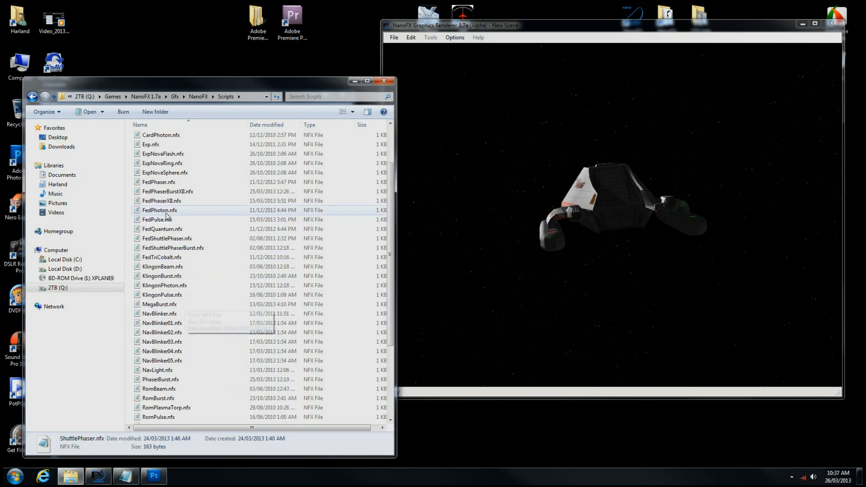
double_click(156, 183)
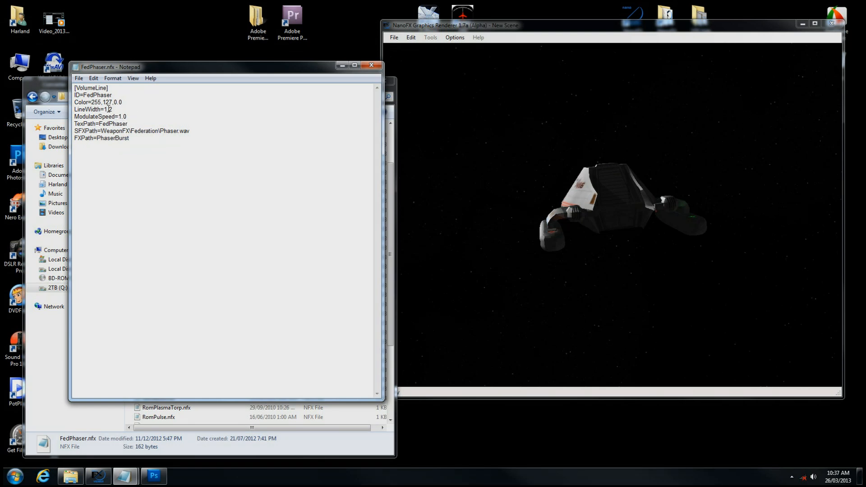
left_click(371, 66)
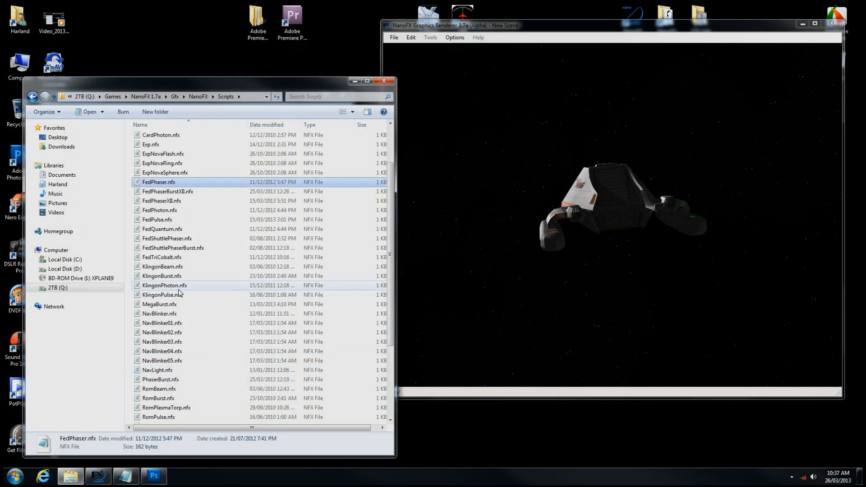
Open ShuttlePhaser.nfx, read its VolumeLine parameters and return to the Scripts folder
left_click(171, 351)
scroll(171, 352, "down", 4)
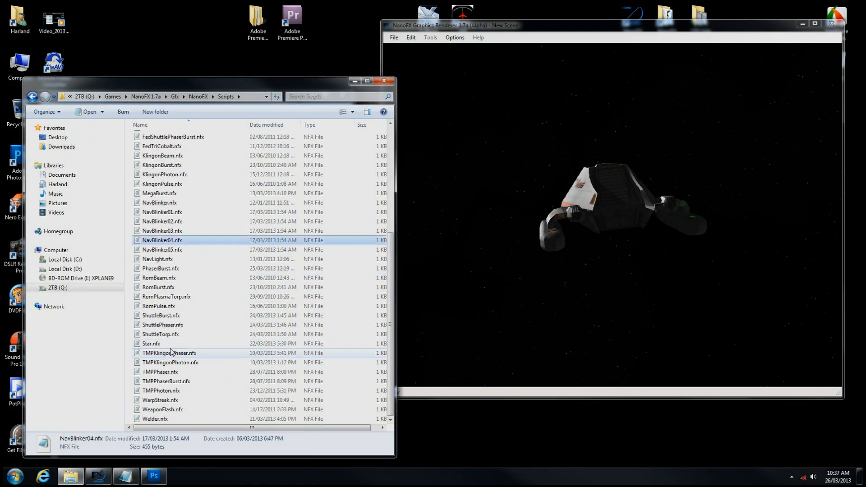
double_click(175, 325)
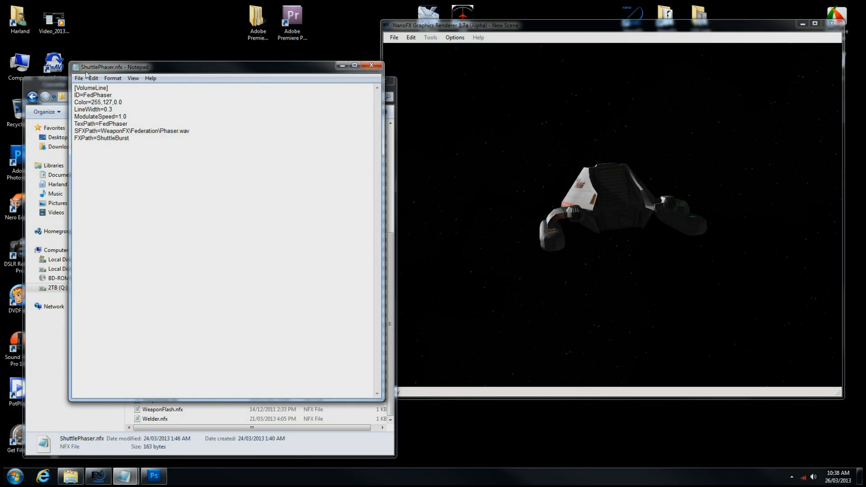
left_click(342, 67)
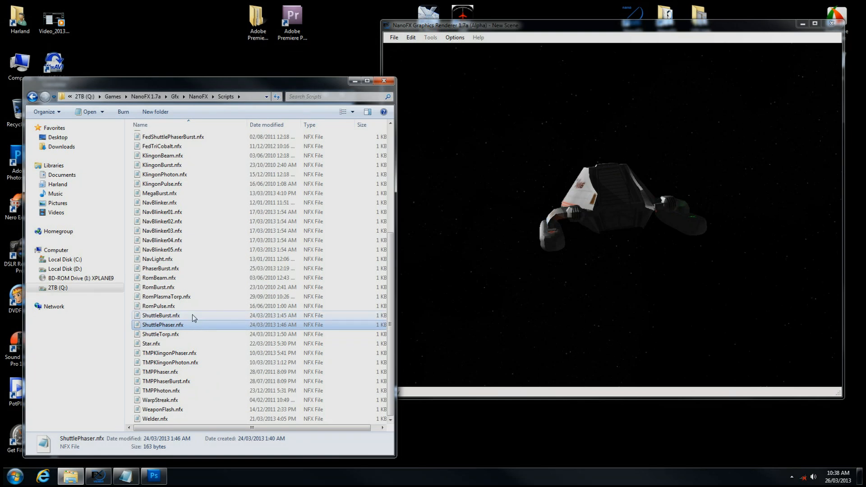
Open the PhaserBurst.nfx script, look over its Projectile, FX and Point Light sections and close it
left_click(162, 271)
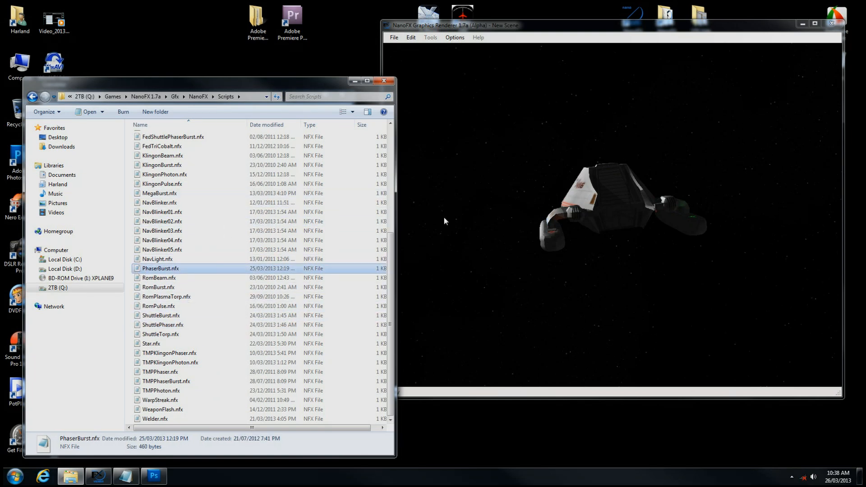
left_click(483, 248)
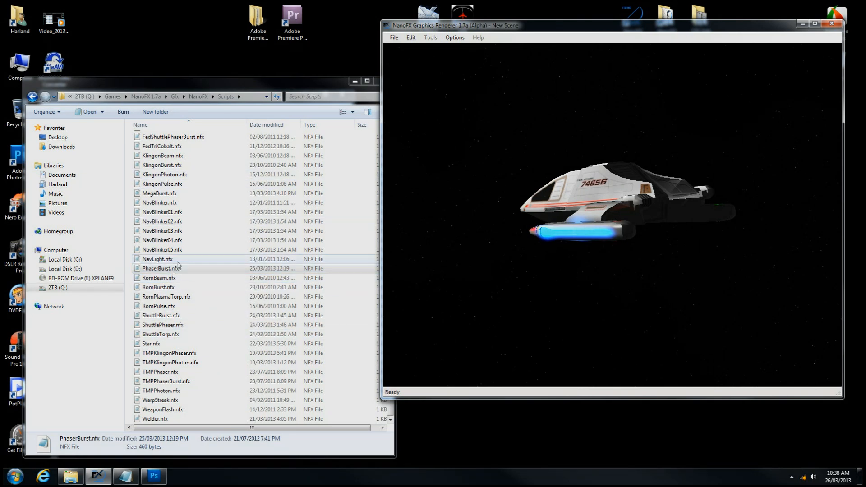
double_click(157, 271)
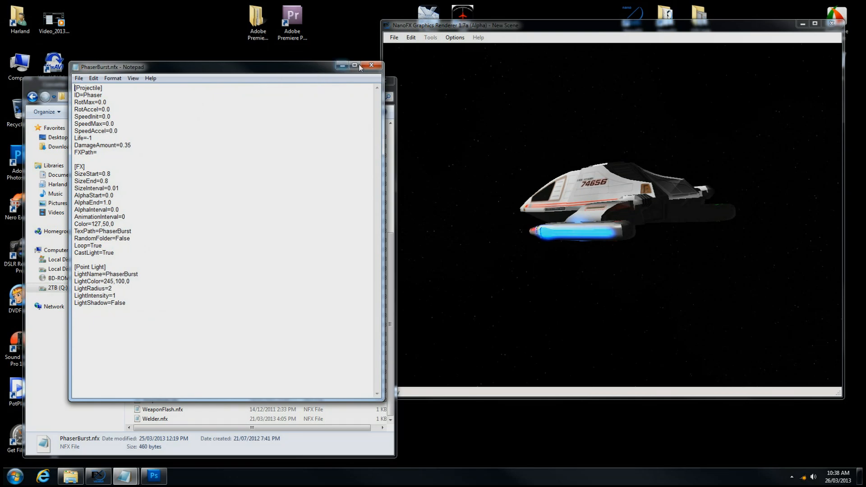
left_click(371, 65)
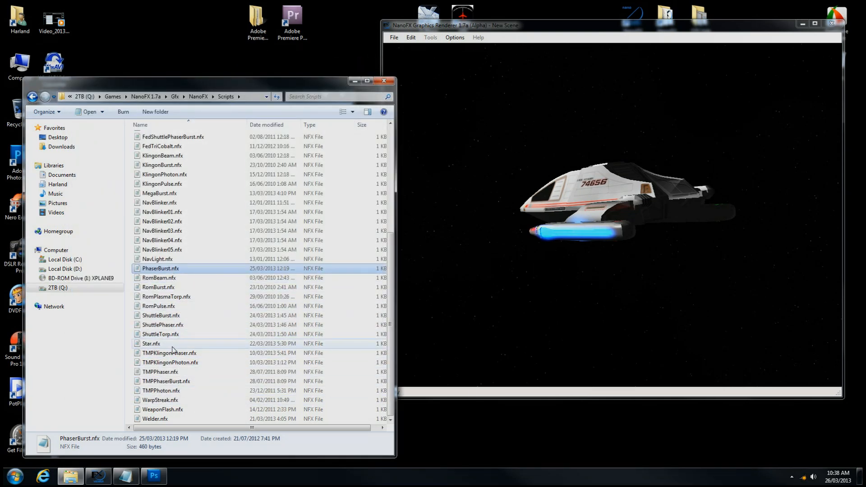
Compare ShuttleBurst.nfx and PhaserBurst.nfx side by side in separate Notepad windows, examining damage and size values, and close both
double_click(162, 316)
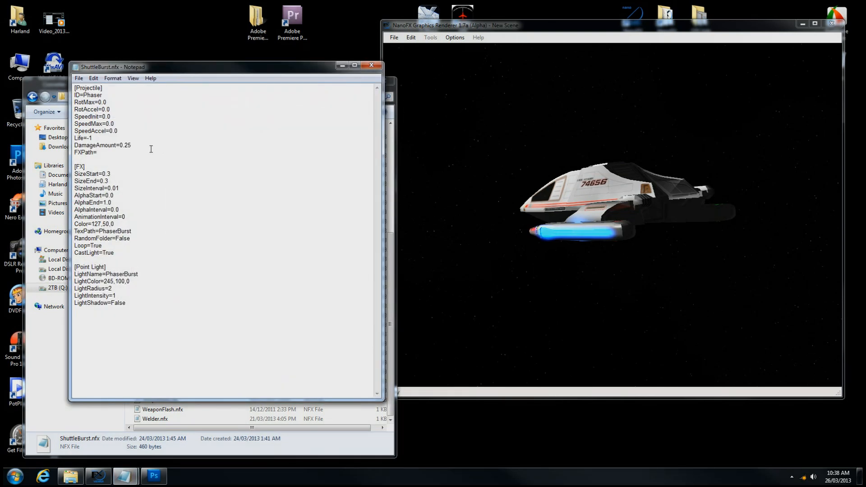
left_click_drag(139, 67, 205, 69)
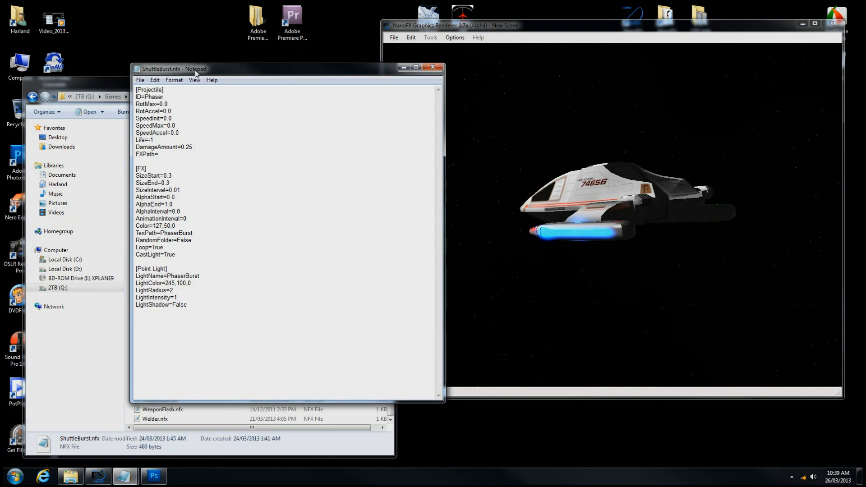
left_click_drag(196, 74, 369, 52)
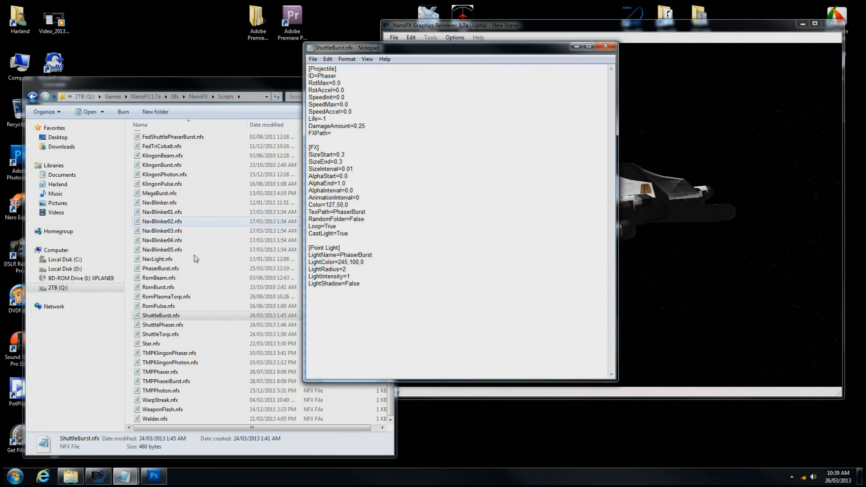
double_click(176, 269)
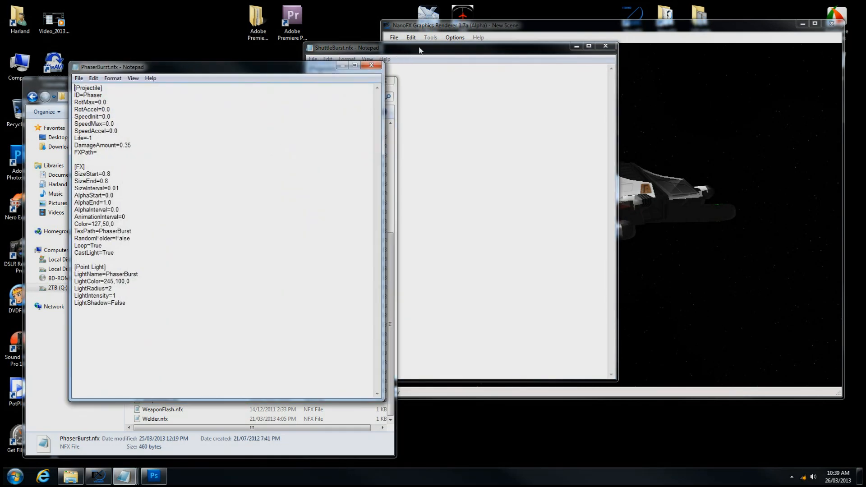
left_click_drag(419, 49, 439, 71)
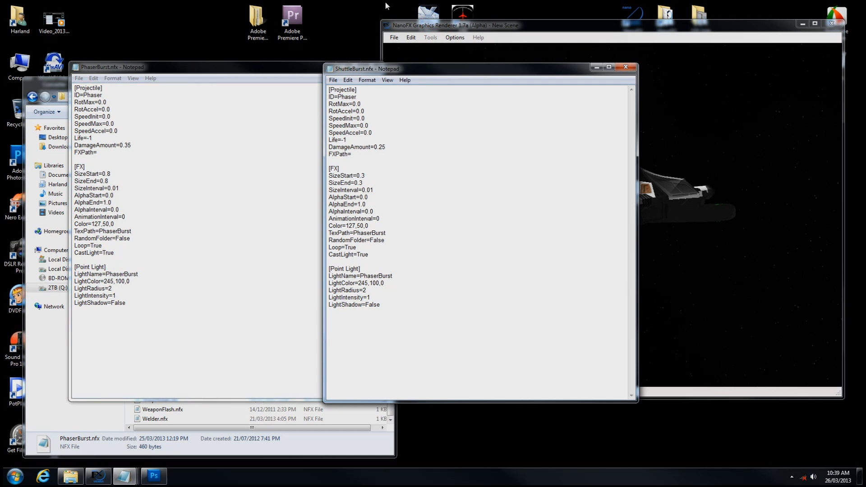
left_click(626, 67)
left_click(372, 66)
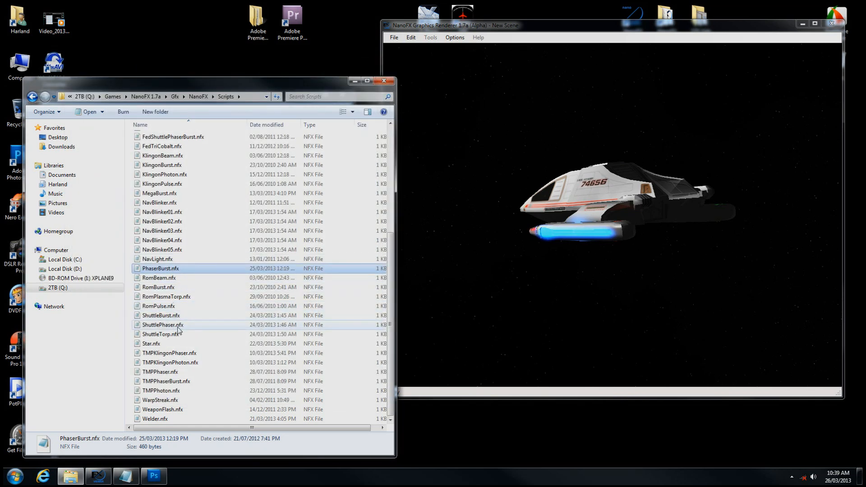
Reopen ShuttlePhaser.nfx, highlight the ShuttleBurst reference in its FXPath line and close the file
double_click(168, 326)
left_click_drag(391, 140, 352, 141)
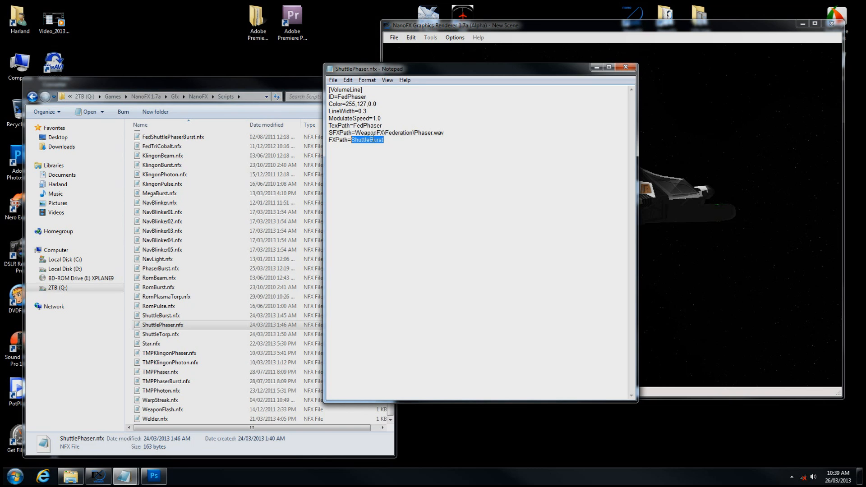
left_click(367, 141)
left_click_drag(352, 139, 391, 140)
left_click(625, 68)
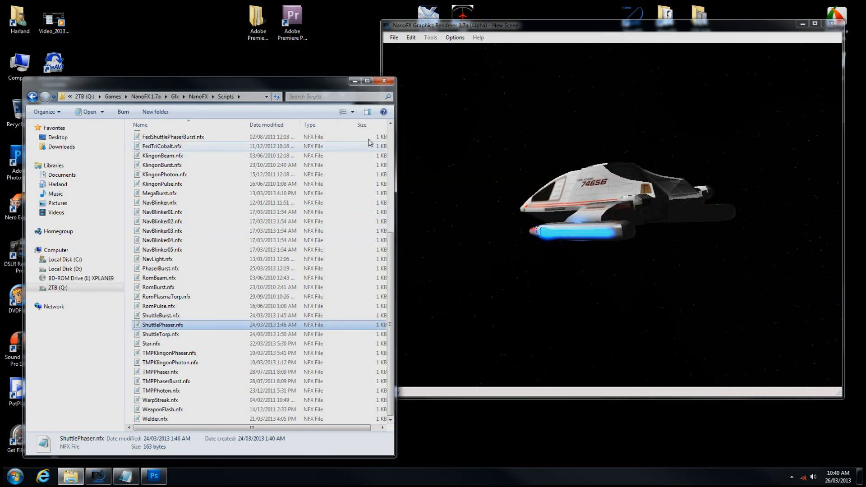
In the NanoFX renderer, open the shuttle's Hardpoint Editor and set the Port phaser array's FXScript to ShuttlePhaser
left_click(603, 193)
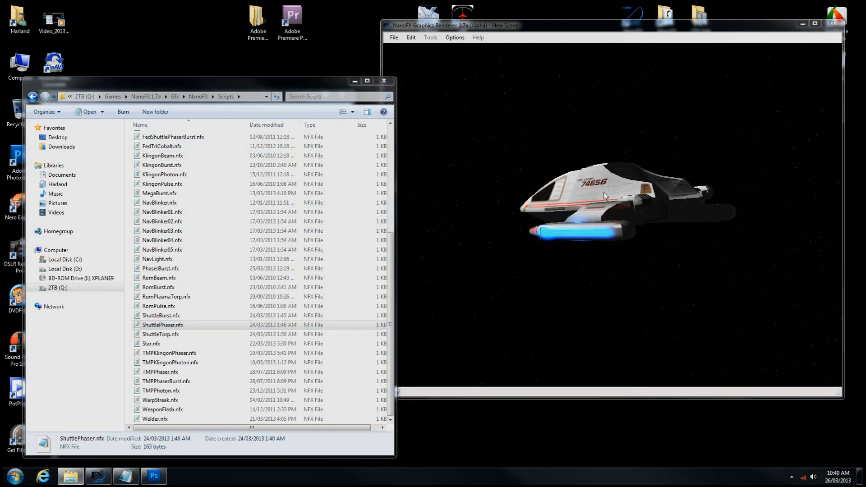
left_click(411, 38)
left_click(416, 48)
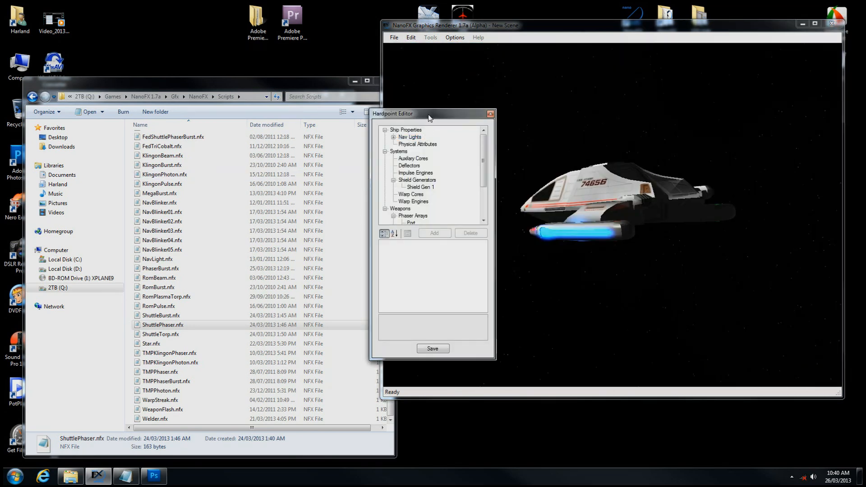
left_click_drag(431, 105, 276, 105)
scroll(326, 125, "down", 3)
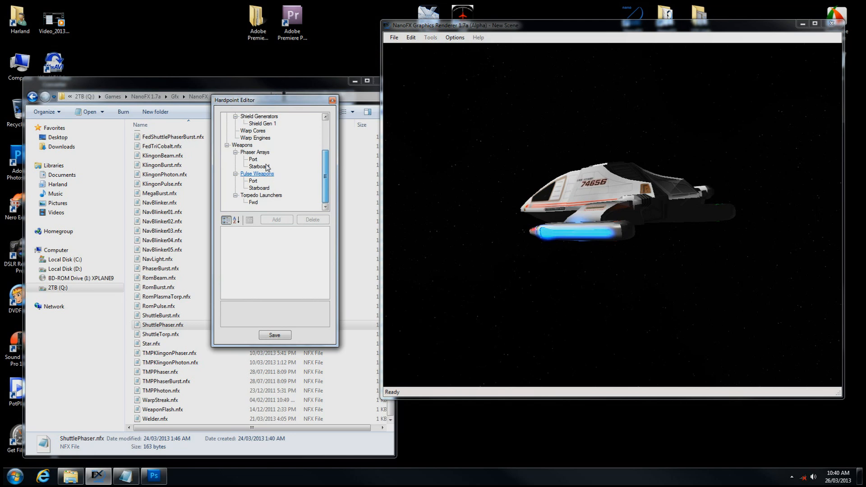
left_click(253, 160)
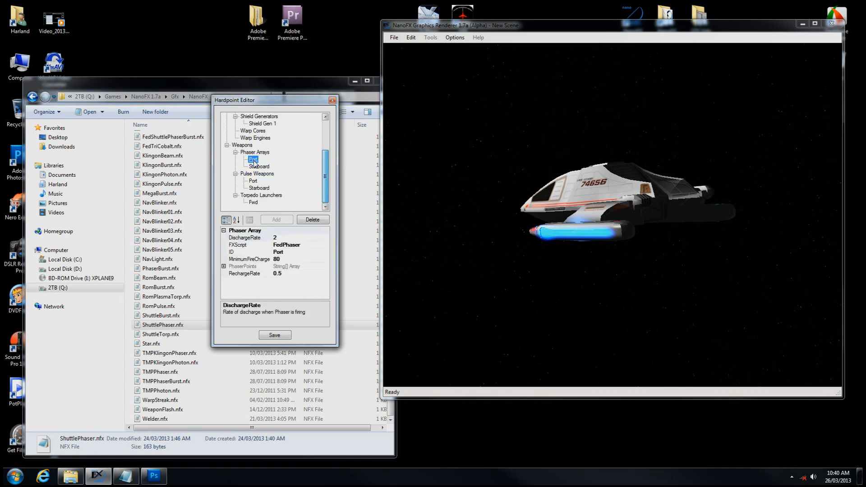
left_click(306, 247)
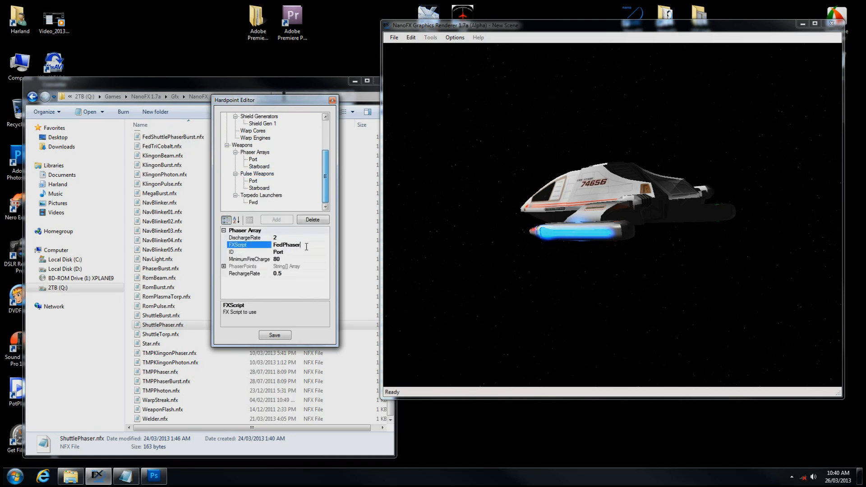
type("ShuttlePhaser")
Set the Starboard phaser array's FXScript to ShuttlePhaser and save the hardpoints
left_click(259, 166)
left_click(310, 245)
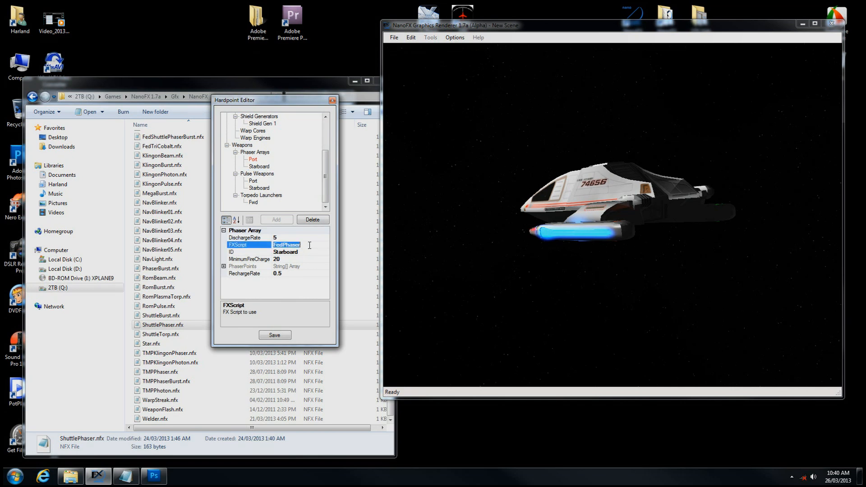
type("ShuttlePhaser")
key("Return")
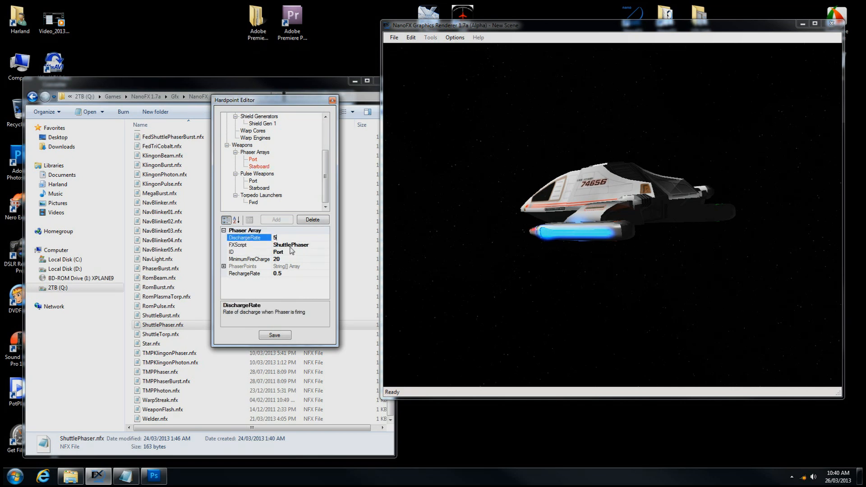
left_click(274, 336)
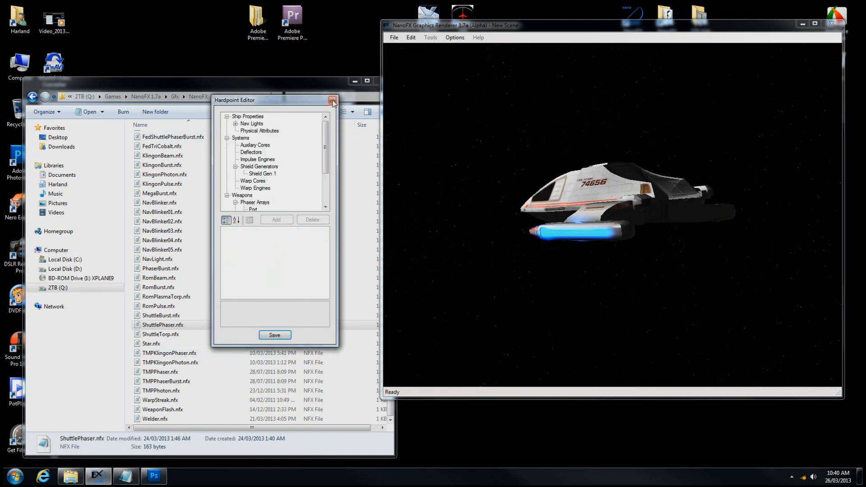
Load the Federation Transport model from Transports with Use AI turned off and its first position coordinate set to 500
left_click_drag(630, 234, 614, 211)
key("ctrl+l")
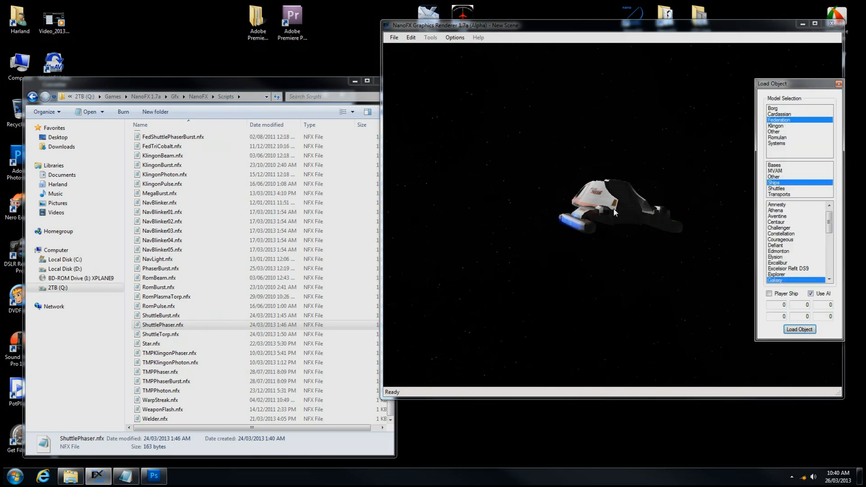
left_click(784, 195)
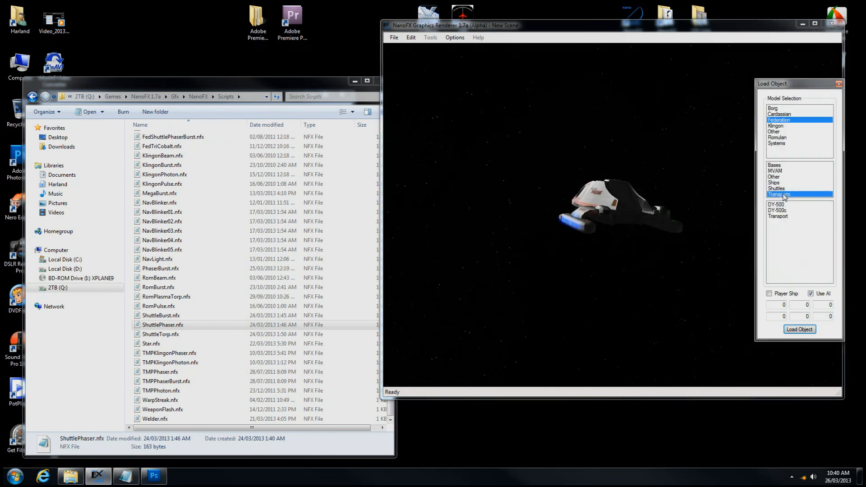
left_click(785, 216)
left_click(812, 294)
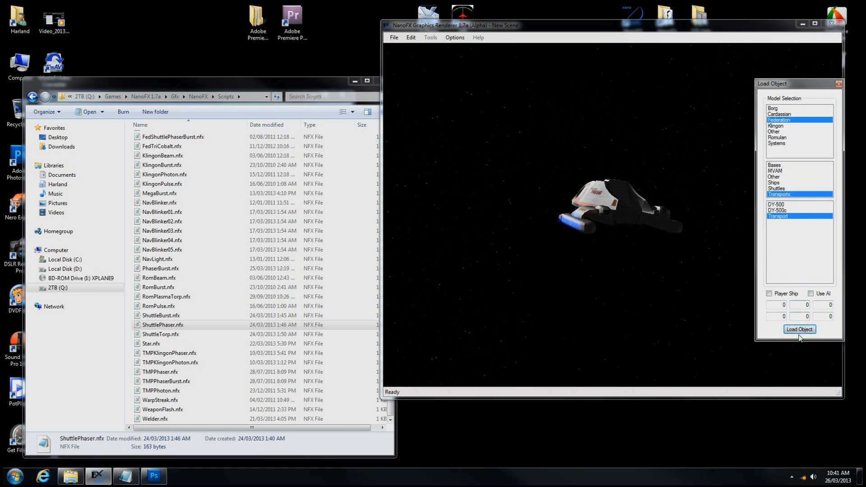
key("Tab")
type("500")
left_click(804, 332)
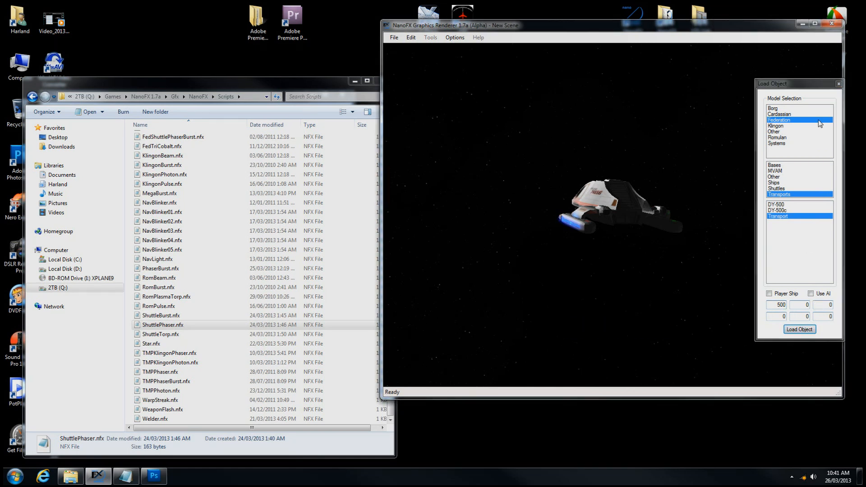
Close the Load Object dialog and display the HUD over the scene
left_click(839, 84)
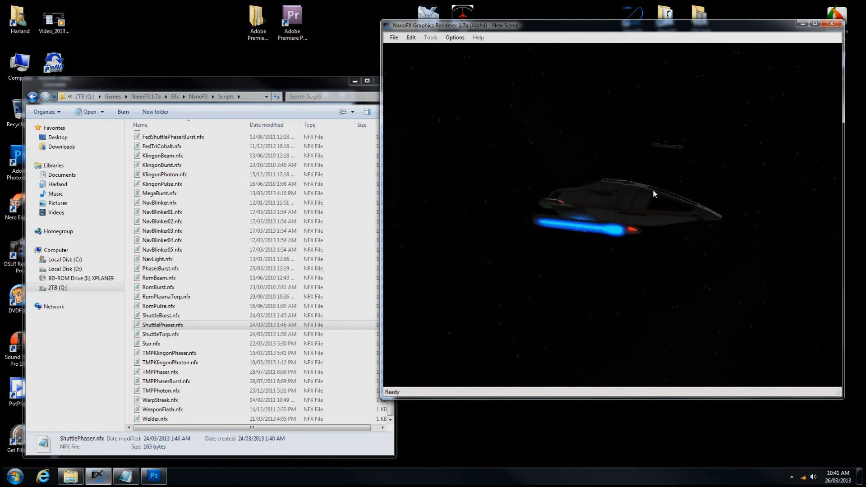
key("F1")
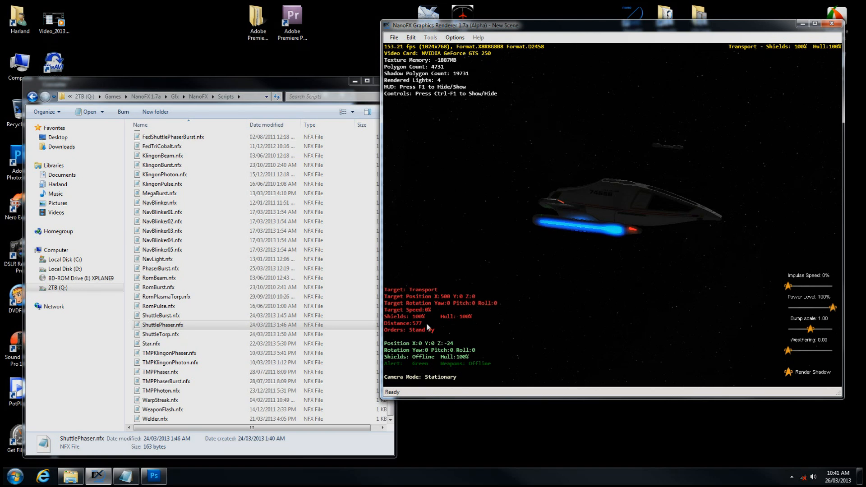
Turn the shuttle to port and put it on red alert with weapons online
key("Left")
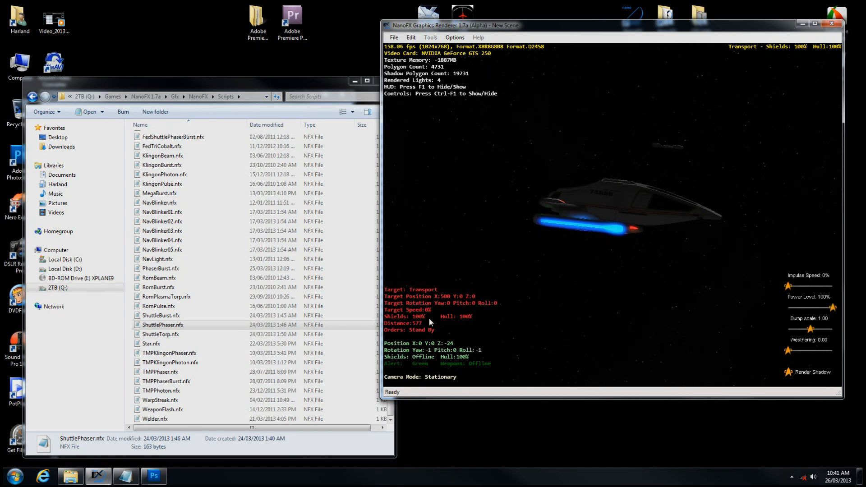
key("Left")
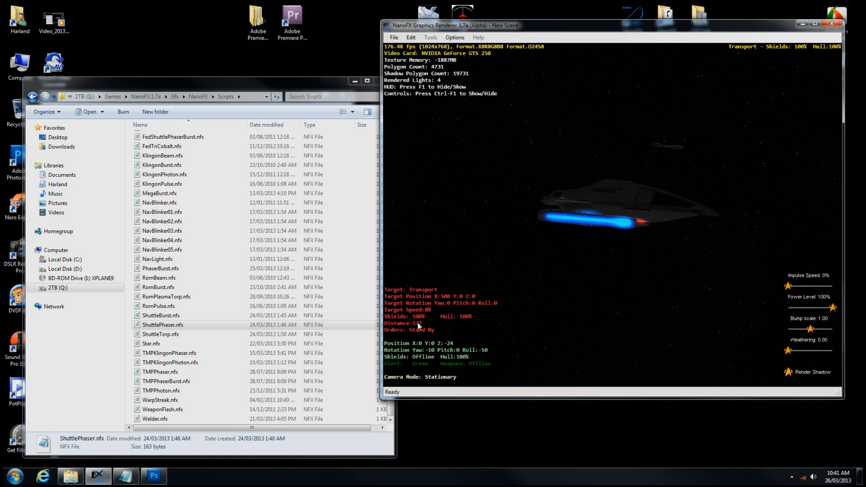
key("Left")
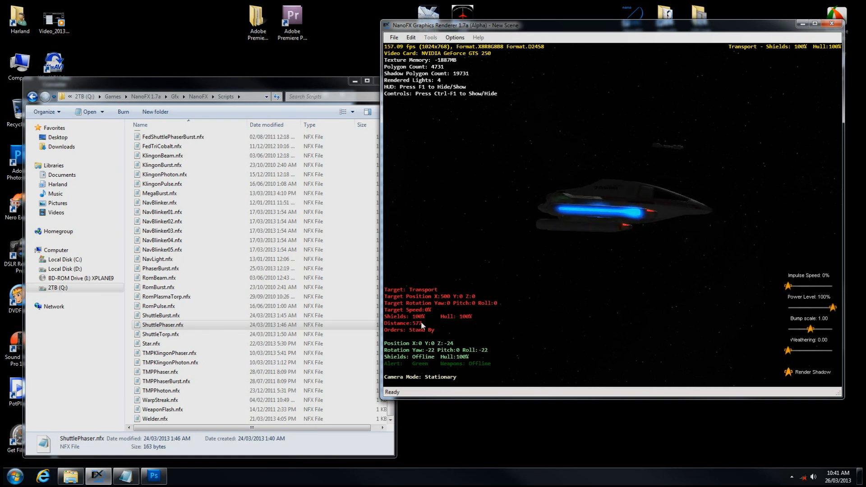
key("Left")
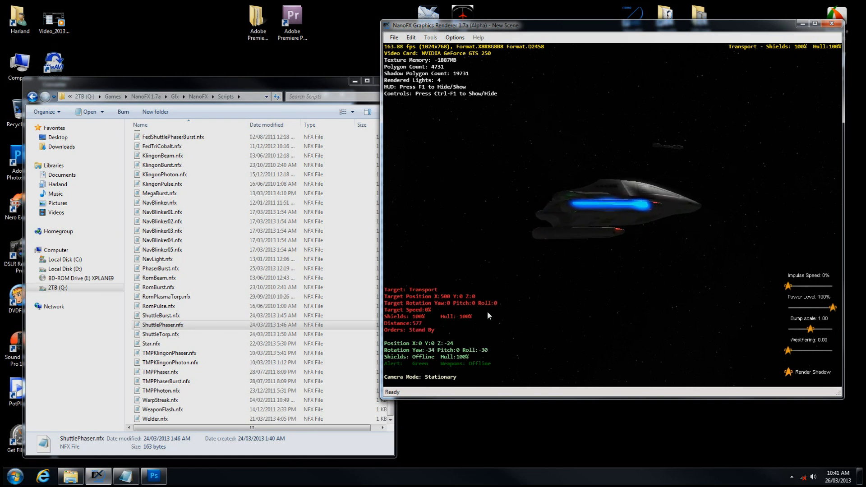
key("Left")
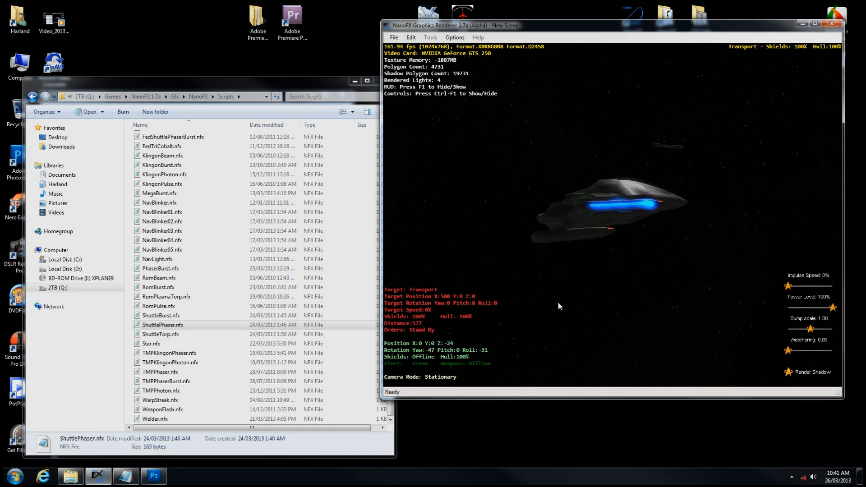
key("Left")
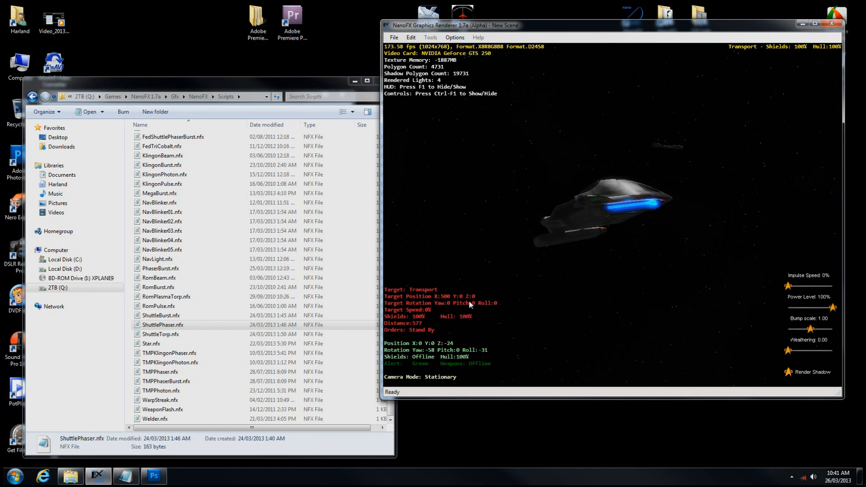
key("Left")
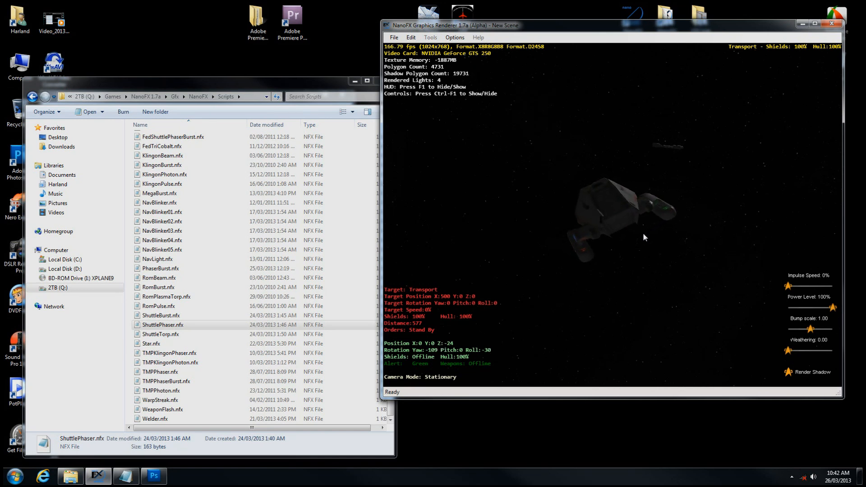
key("r")
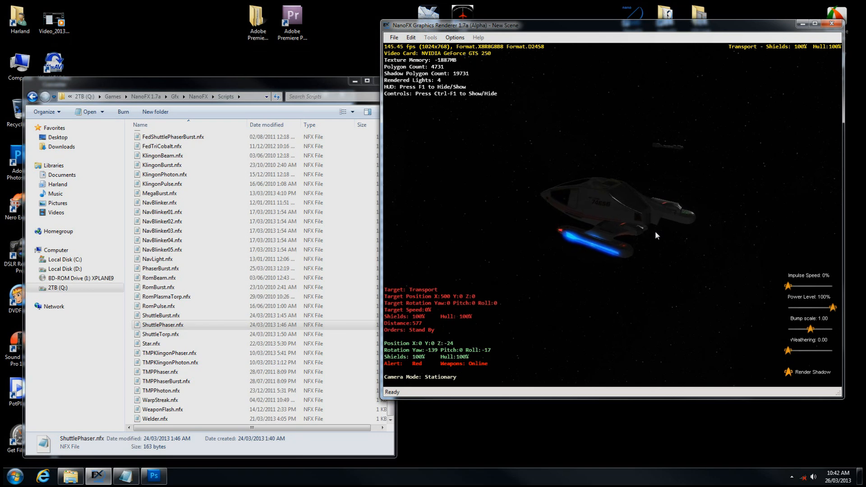
Cycle the camera modes round to Stationary and bring the shuttle back into close view
key("c")
key("c")
key("c")
key("c")
key("c")
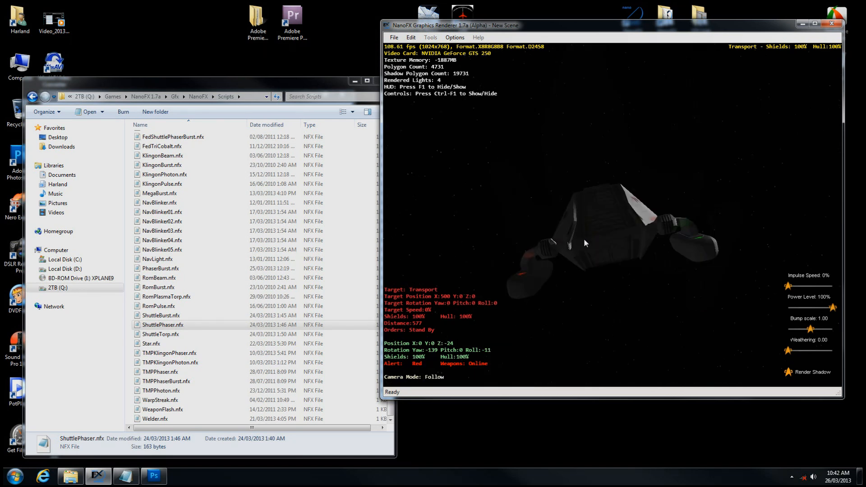
key("c")
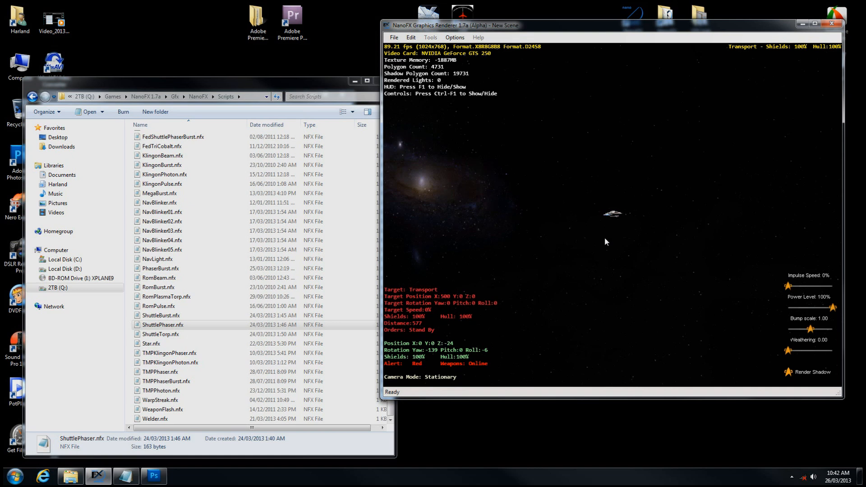
left_click_drag(533, 198, 571, 225)
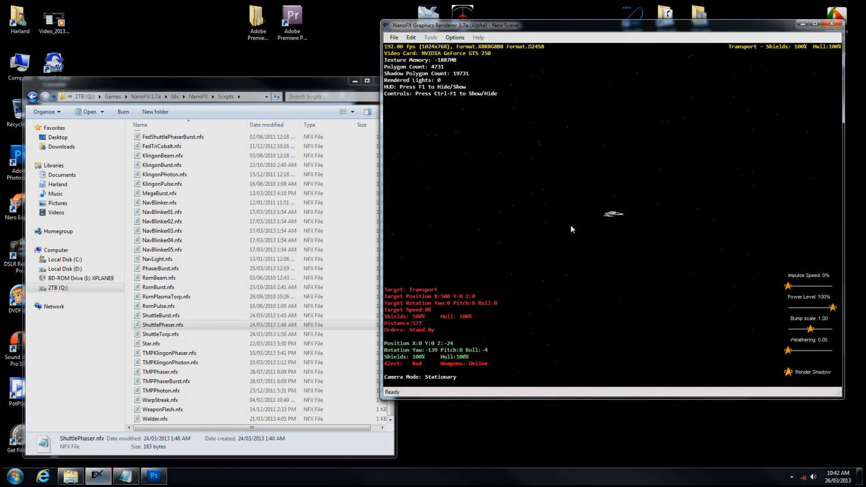
scroll(642, 237, "up", 5)
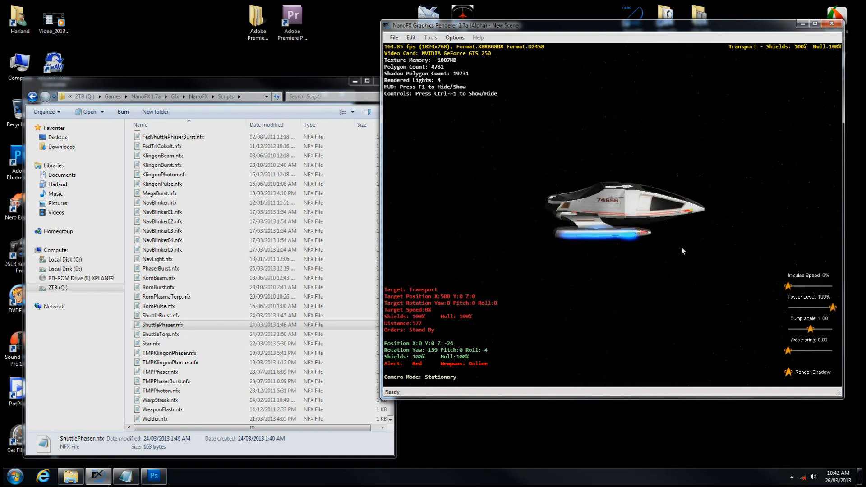
Orbit around the shuttle and fire its weapons at the target transport
left_click_drag(576, 247, 659, 244)
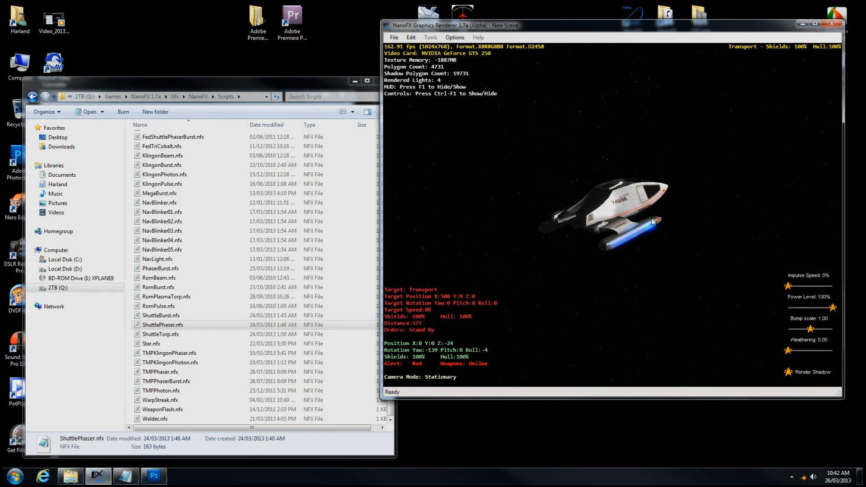
left_click_drag(665, 234, 653, 234)
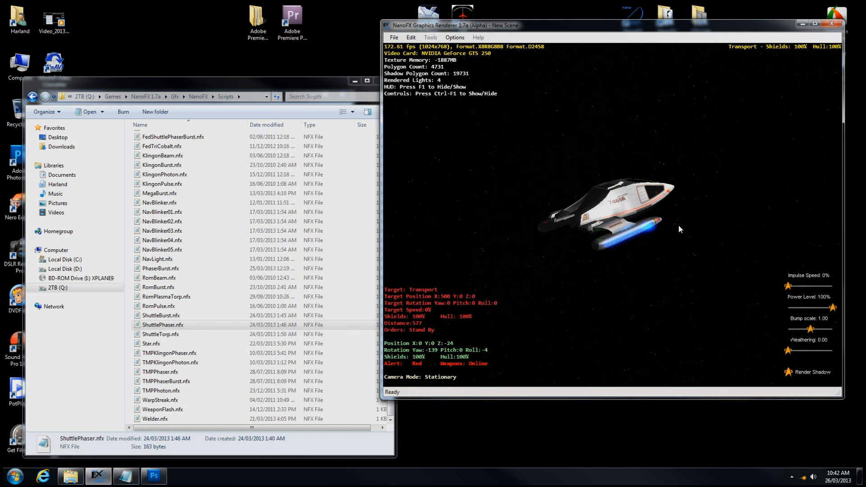
mouse_move(675, 227)
left_mouse_down()
mouse_move(767, 217)
mouse_move(661, 224)
mouse_move(681, 223)
left_mouse_up()
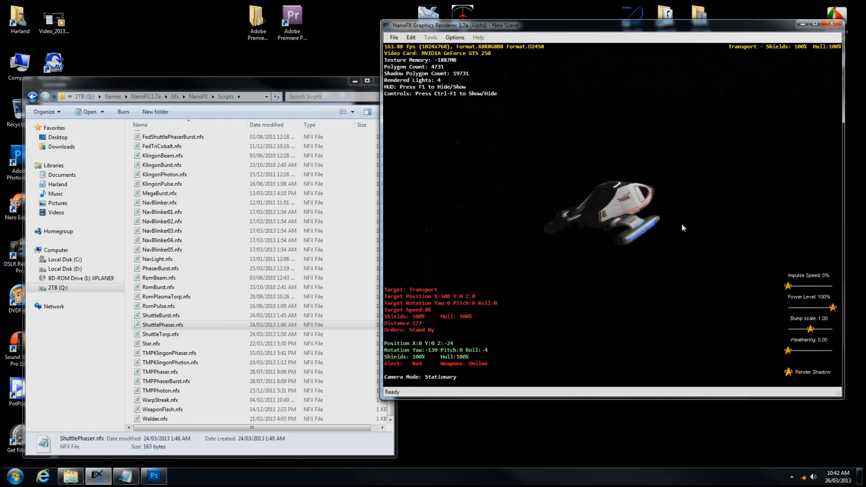
key("t")
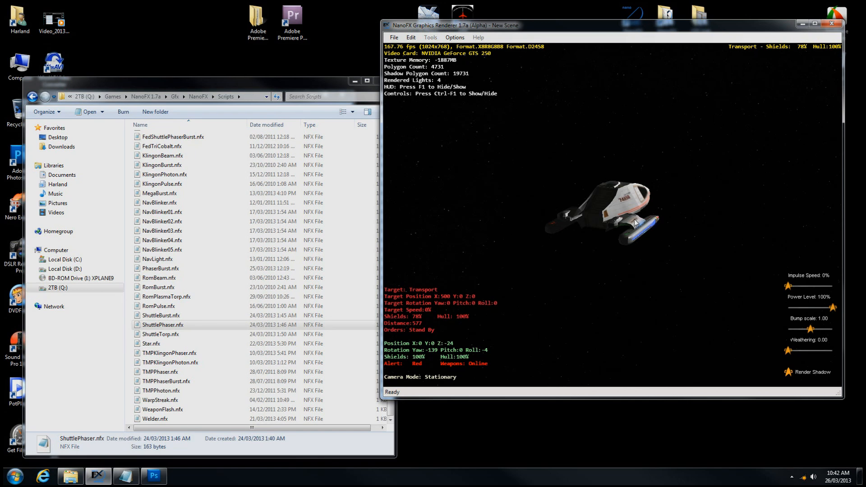
left_click_drag(674, 237, 555, 223)
scroll(618, 238, "down", 8)
key("f")
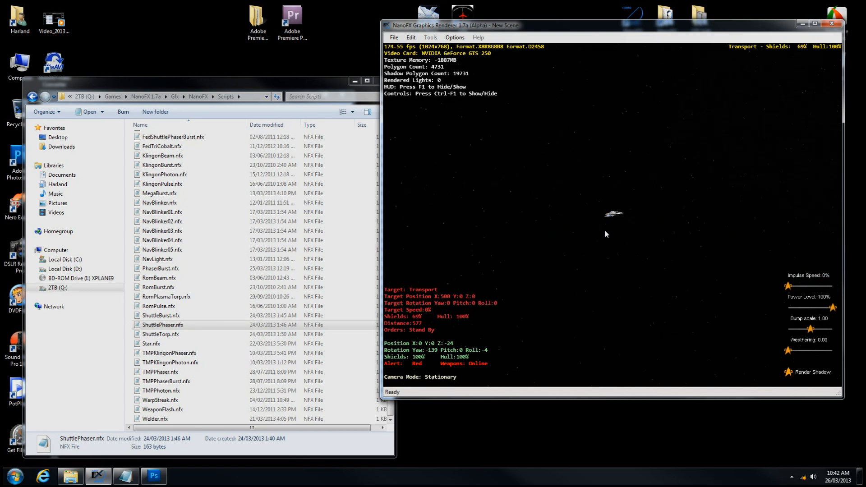
Fire the shuttle's phasers at the transport again with the camera close to the hull
scroll(605, 229, "up", 8)
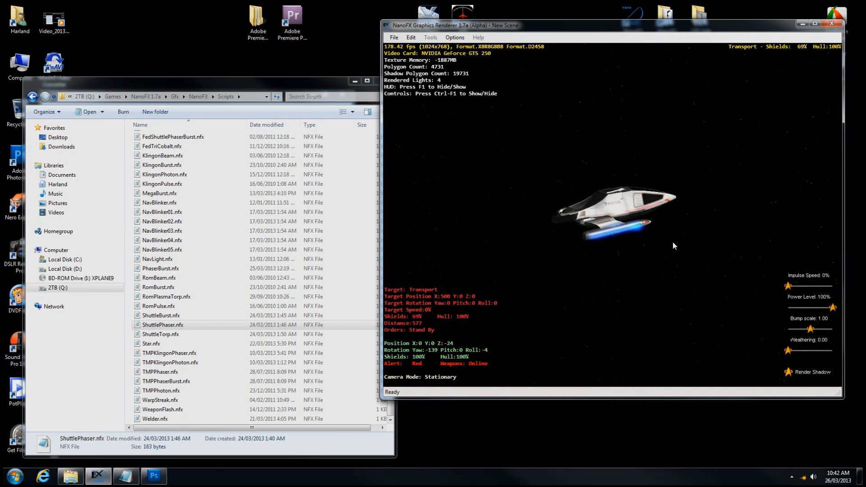
left_click_drag(673, 246, 584, 231)
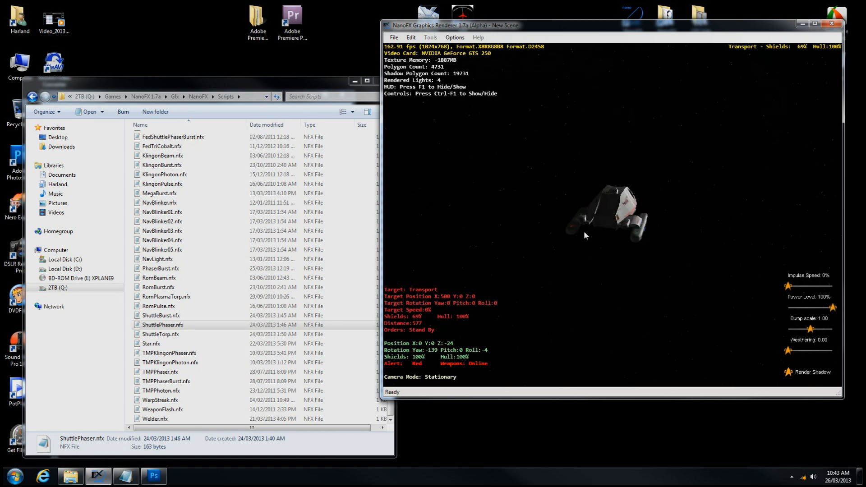
left_click_drag(643, 281, 658, 201)
left_click_drag(727, 227, 644, 217)
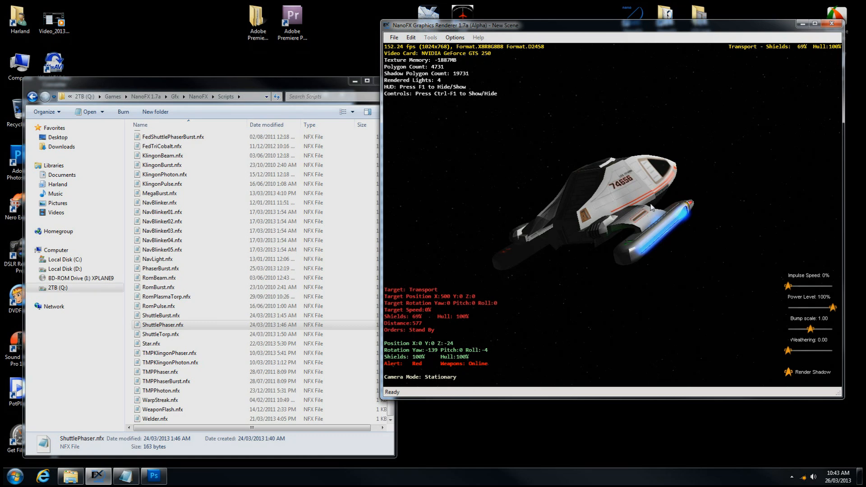
left_click_drag(648, 211, 653, 246)
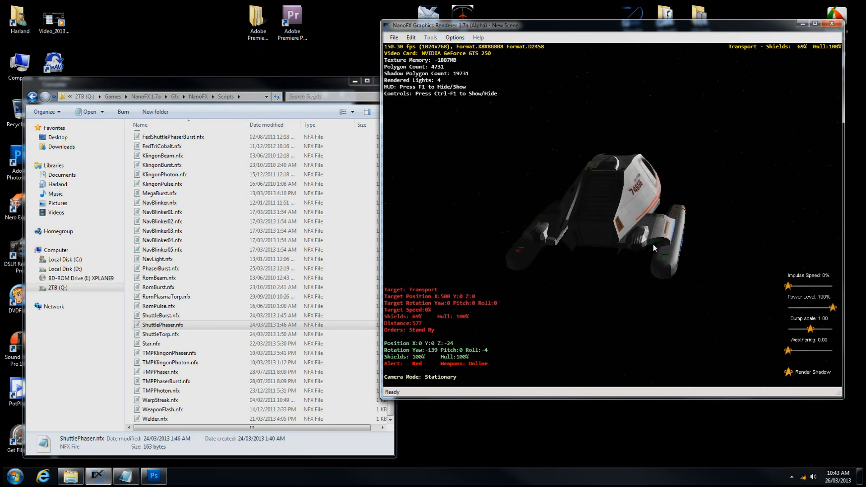
left_click_drag(666, 236, 709, 197)
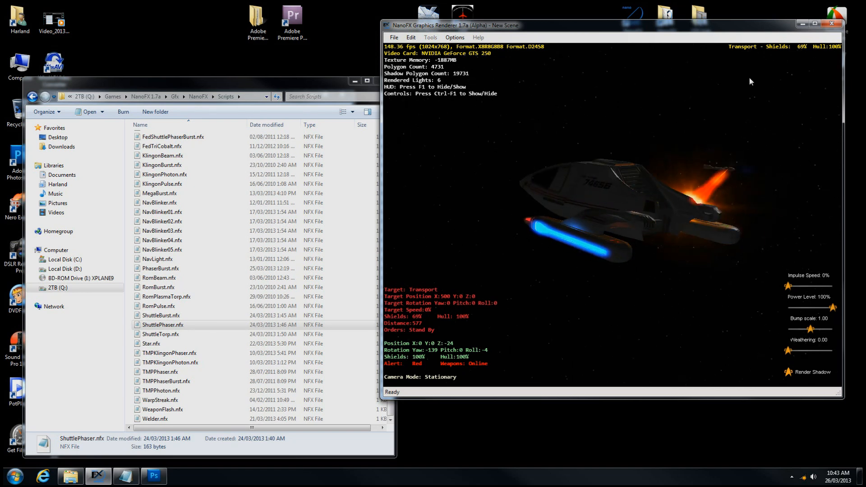
Switch to Windows Explorer and look through the NFX script files in the Scripts folder
left_click(337, 84)
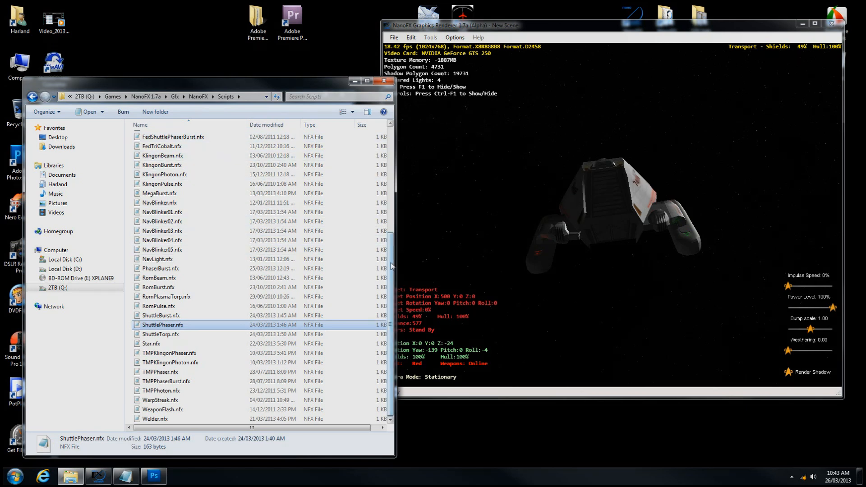
left_click_drag(391, 273, 399, 158)
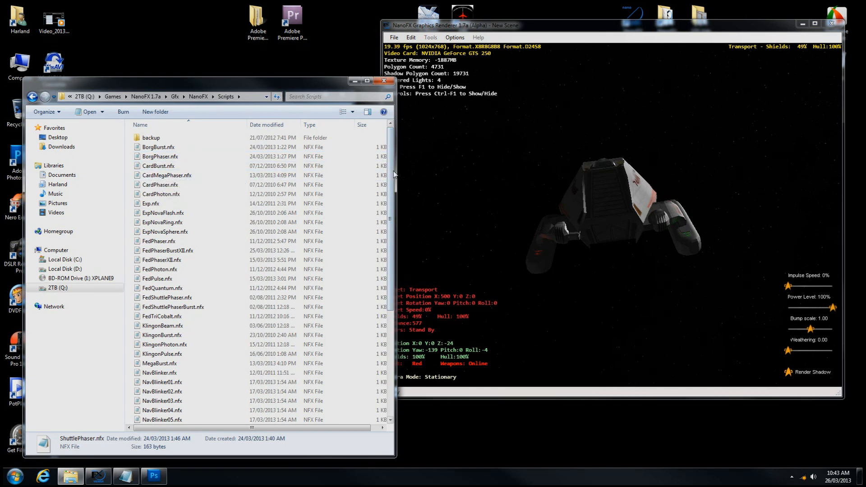
mouse_move(393, 171)
left_mouse_down()
mouse_move(396, 273)
mouse_move(399, 162)
left_mouse_up()
left_click_drag(392, 173, 394, 209)
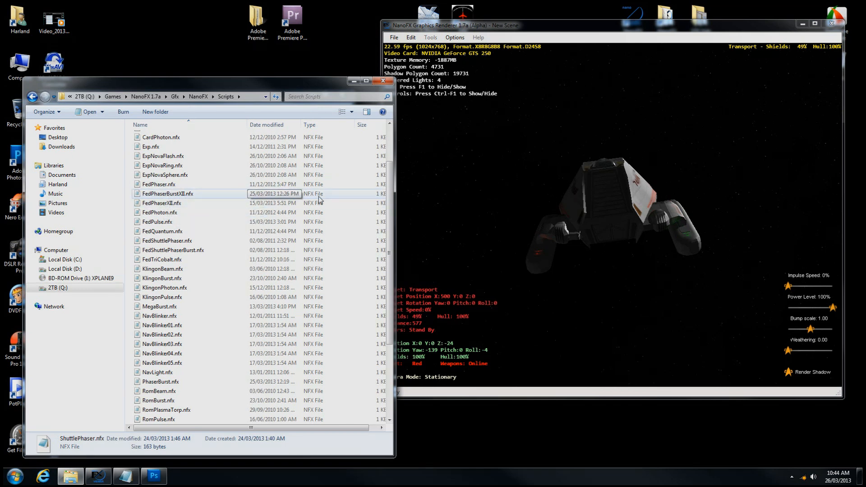
left_click_drag(390, 186, 390, 207)
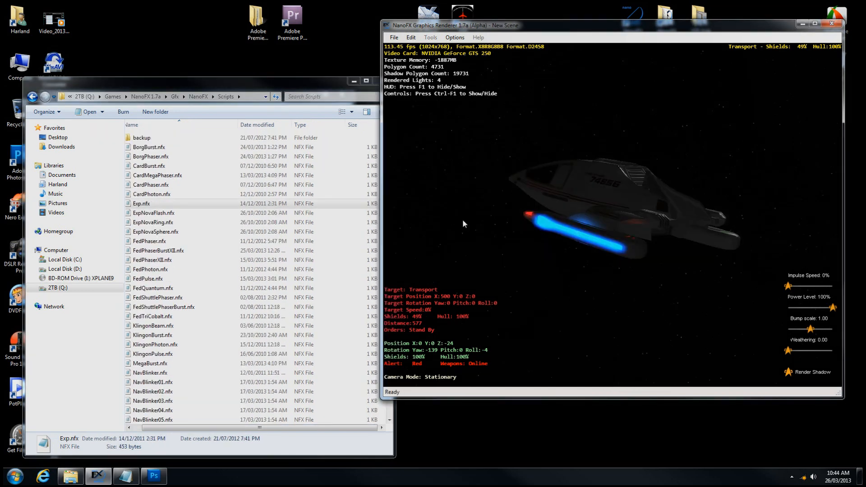
left_click(308, 83)
left_click_drag(605, 159, 562, 143)
left_click(247, 85)
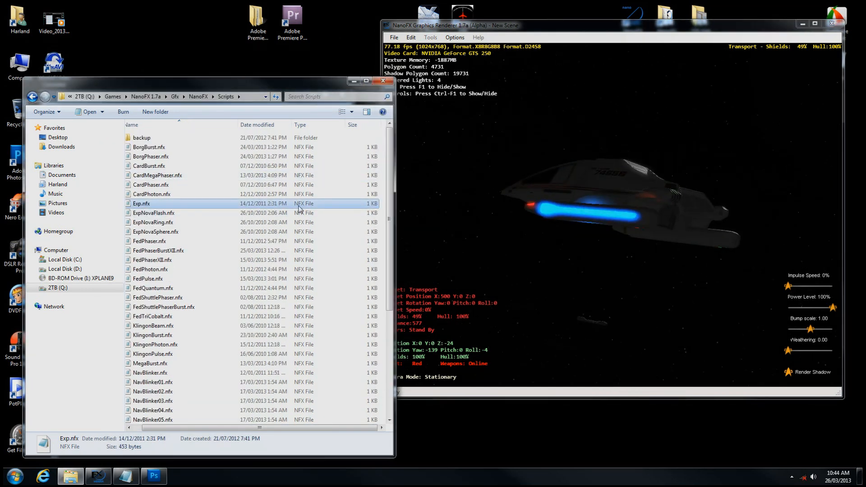
left_click_drag(295, 431, 276, 431)
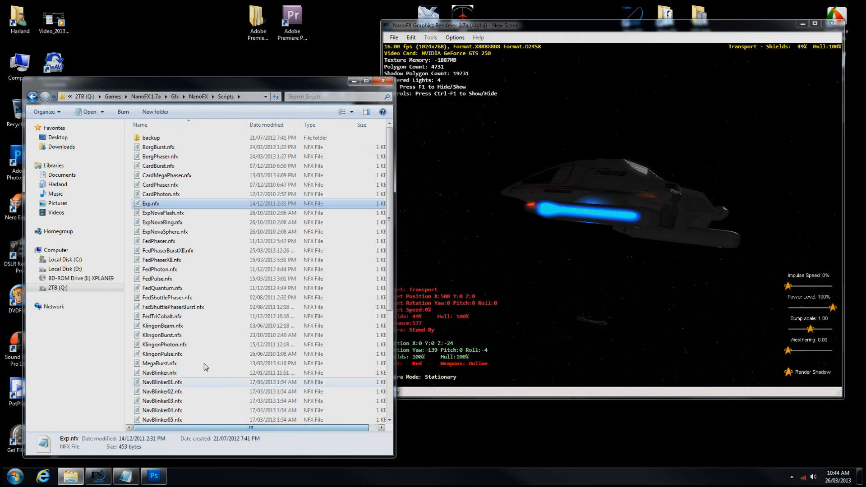
mouse_move(392, 206)
left_mouse_down()
mouse_move(385, 314)
mouse_move(387, 211)
left_mouse_up()
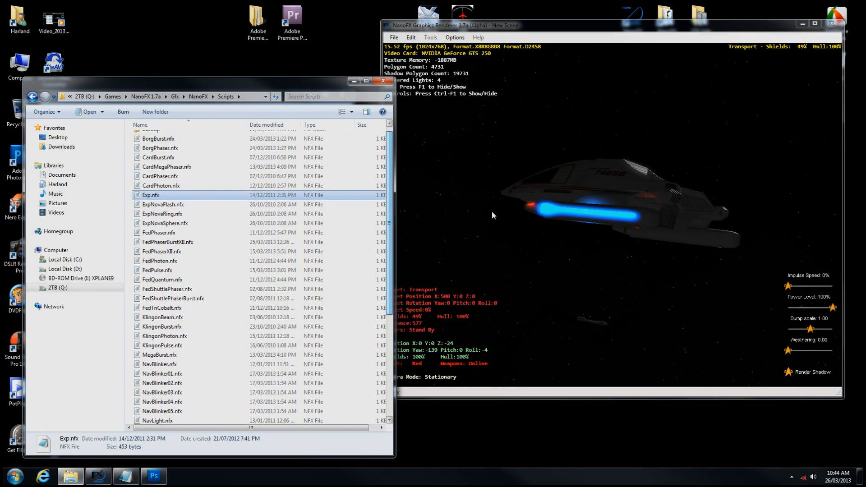
View the shuttle from behind in the NanoFX renderer, and go through the whole Scripts folder listing once more
left_click(616, 228)
left_click_drag(567, 234, 635, 231)
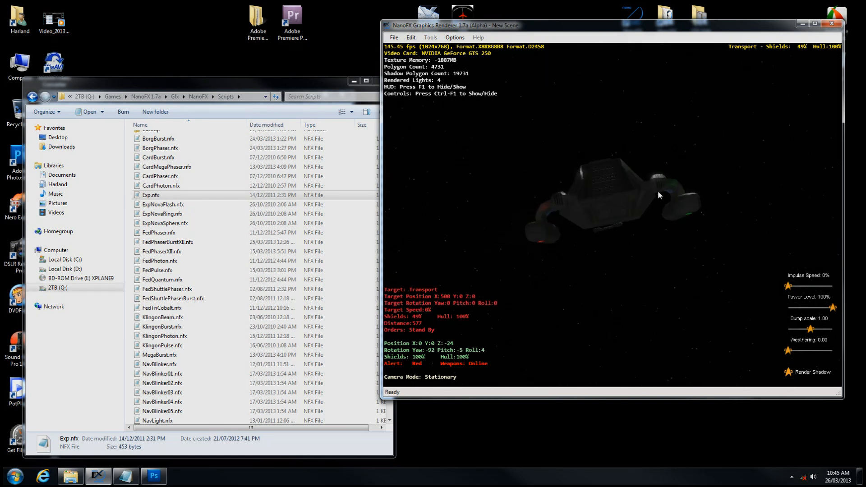
left_click(289, 89)
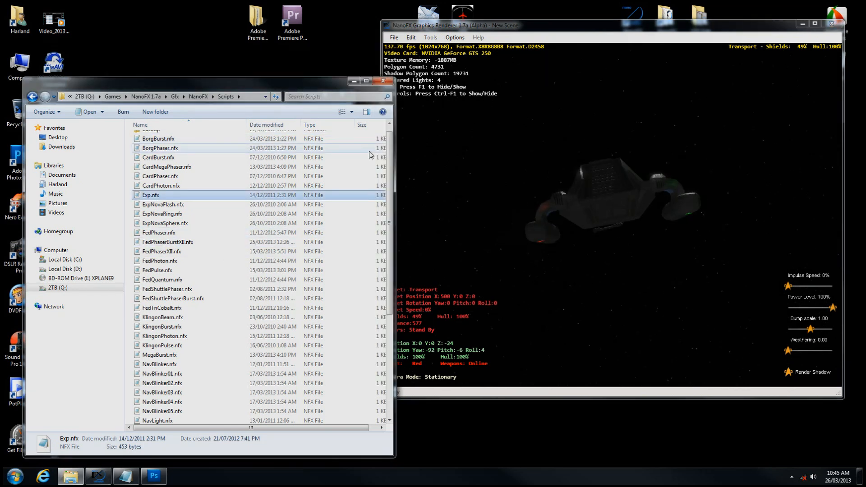
scroll(391, 276, "down", 6)
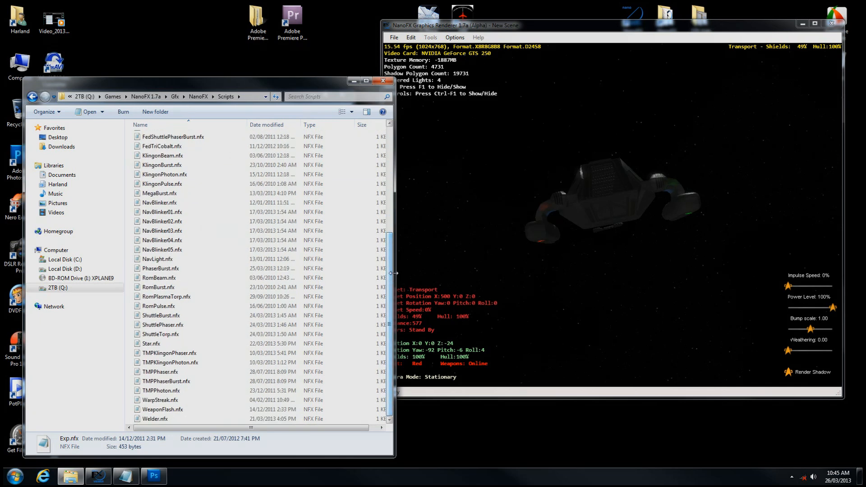
left_click_drag(391, 276, 394, 162)
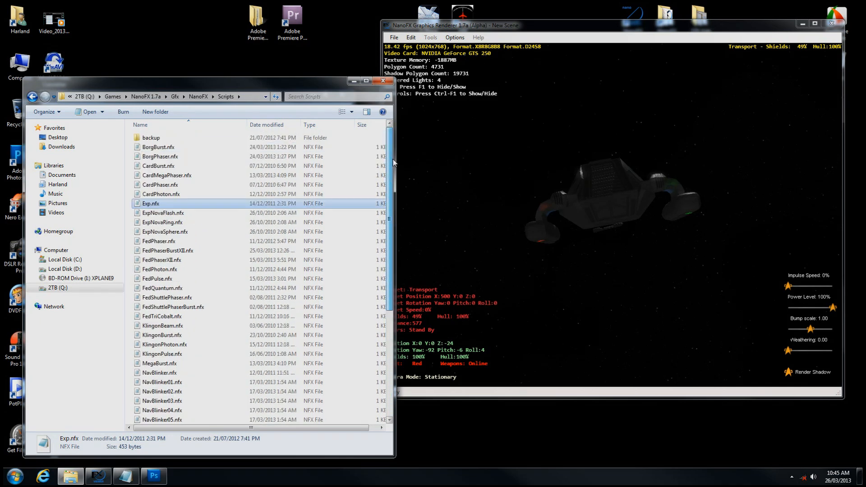
Duplicate FedPhoton.nfx in the Scripts folder and rename the copy ShuttlePhoton.nfx
scroll(261, 216, "down", 2)
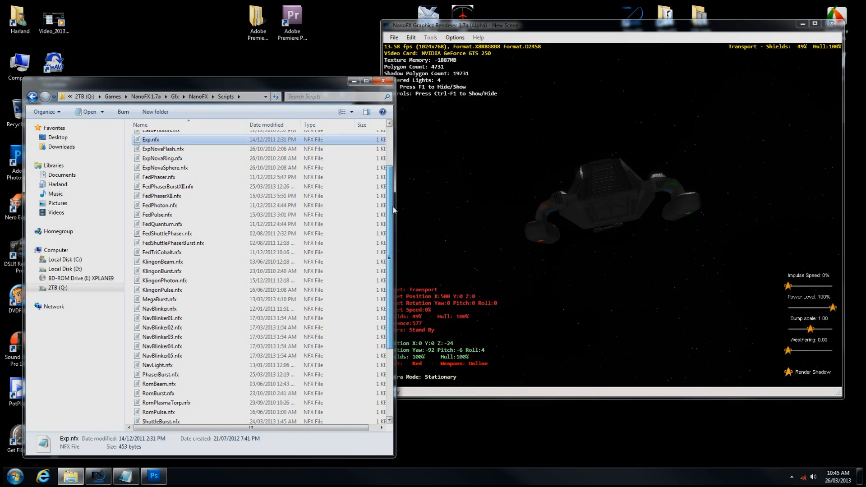
left_click(153, 206)
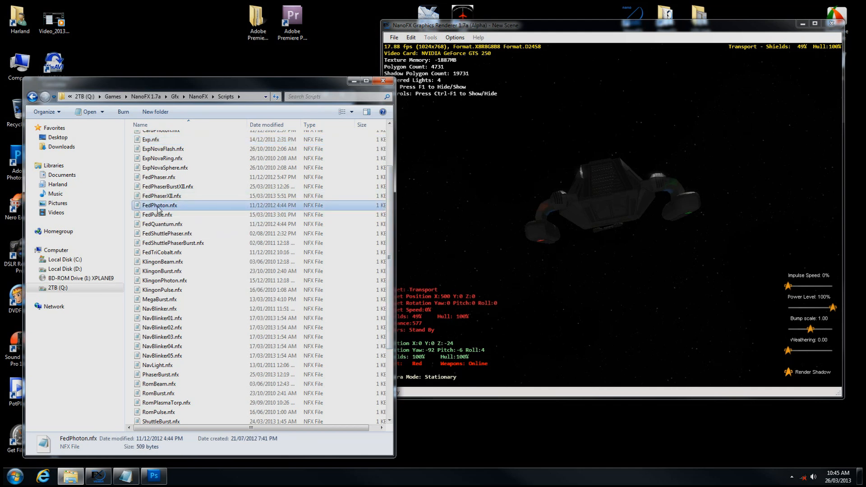
right_click(158, 208)
left_click(181, 338)
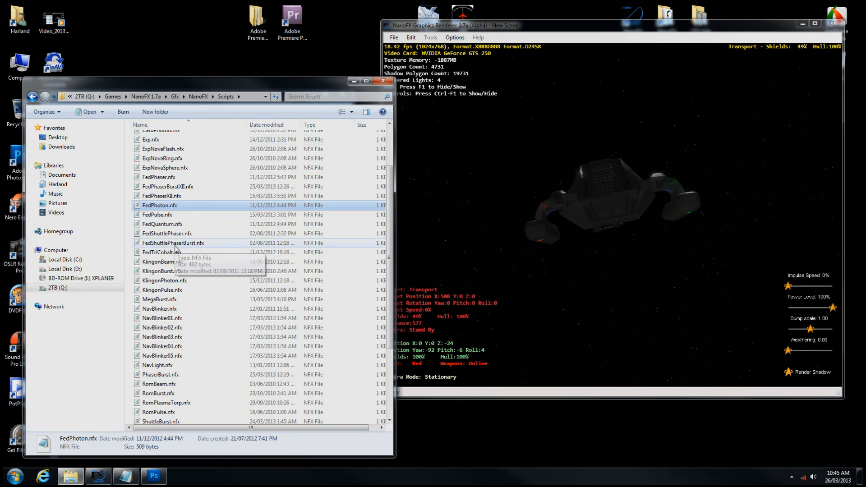
key("ctrl+v")
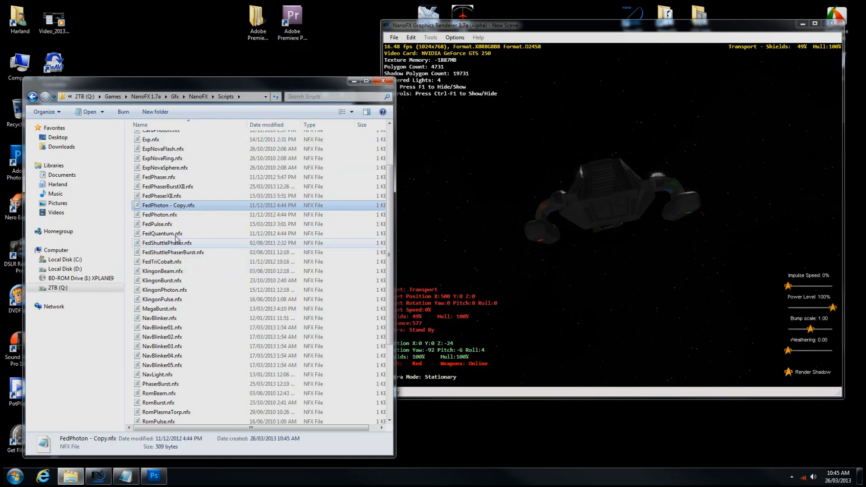
left_click(182, 207)
type("Shuttle")
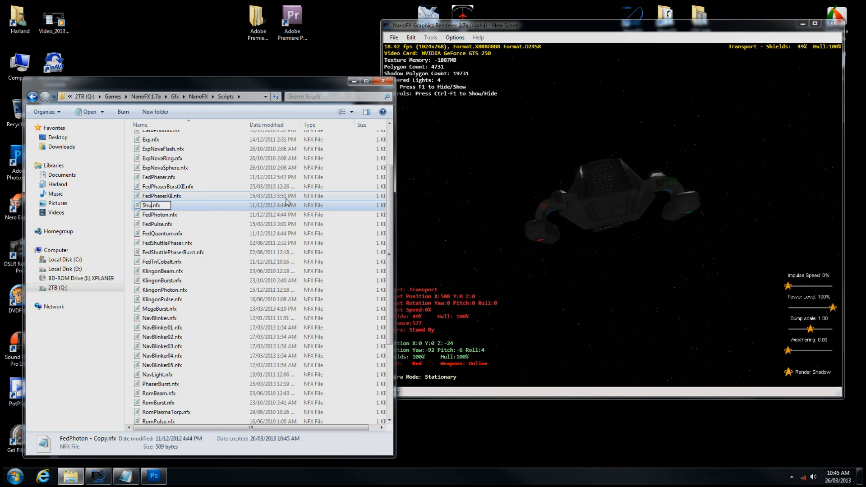
type("Photon")
key("Return")
Open ShuttlePhoton.nfx in Notepad and set the projectile's DamageAmount to 60
scroll(285, 213, "down", 3)
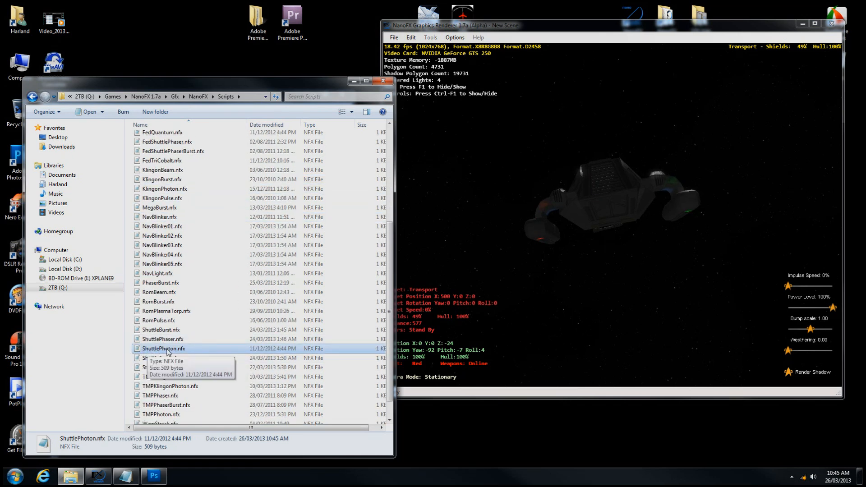
double_click(167, 350)
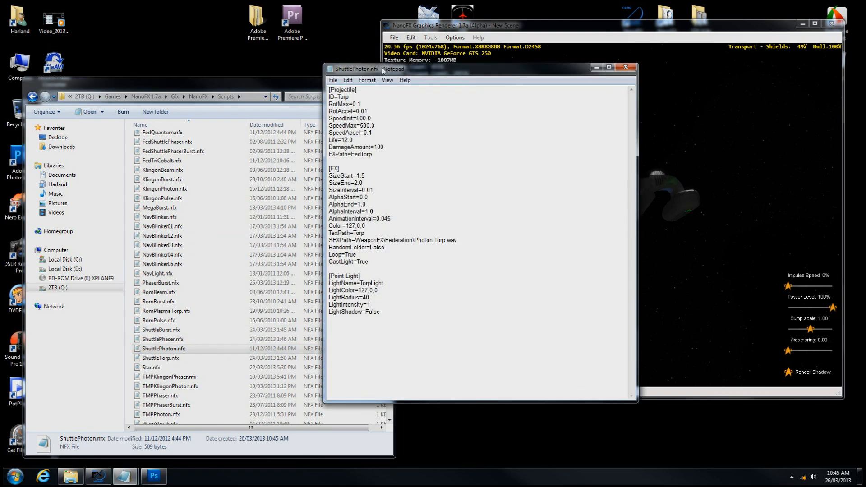
left_click_drag(413, 73, 175, 72)
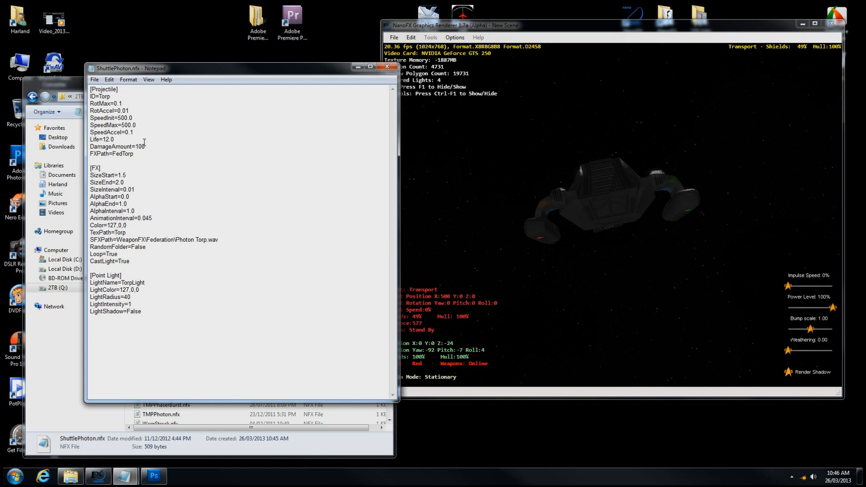
left_click_drag(147, 145, 137, 145)
type("60")
Set both SizeStart and SizeEnd in the script's FX section to 0.5
left_click_drag(129, 174, 119, 175)
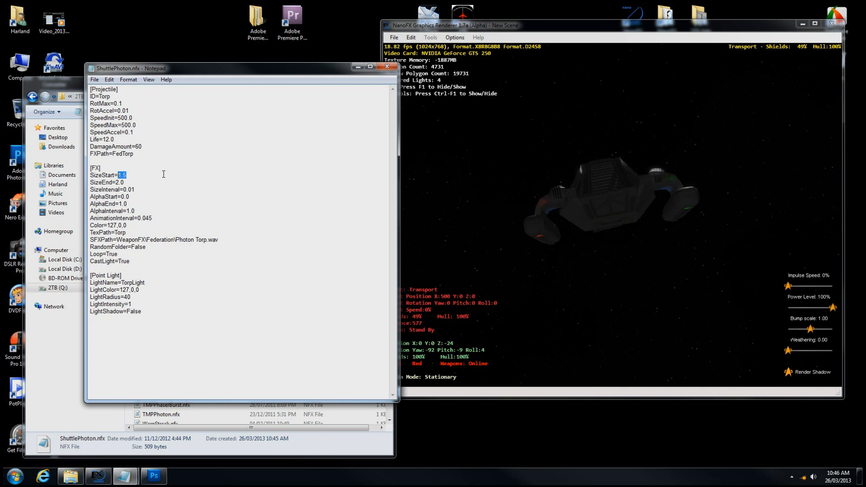
type("0.5")
left_click_drag(125, 182, 116, 182)
type("0.")
Examine the FXPath entry and the remaining FX and point light parameters, and look at the shuttle from the side in the renderer
left_click_drag(163, 70, 148, 71)
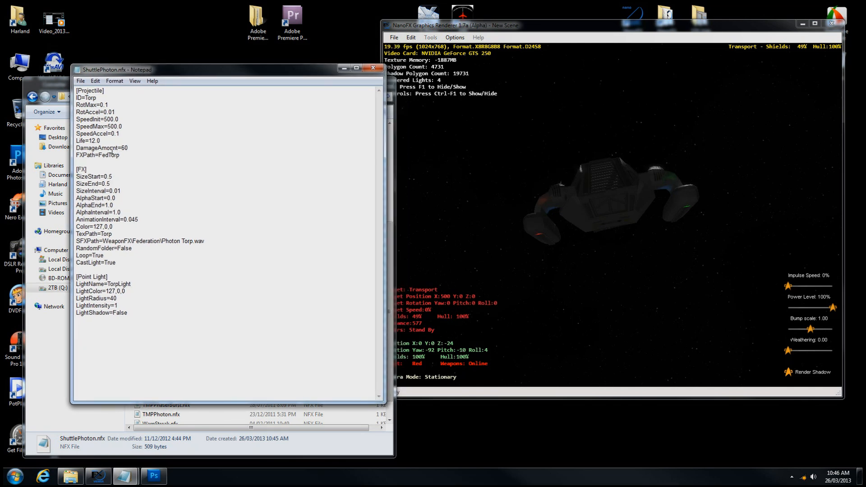
left_click_drag(120, 155, 99, 156)
left_click_drag(101, 155, 112, 154)
left_click(122, 155)
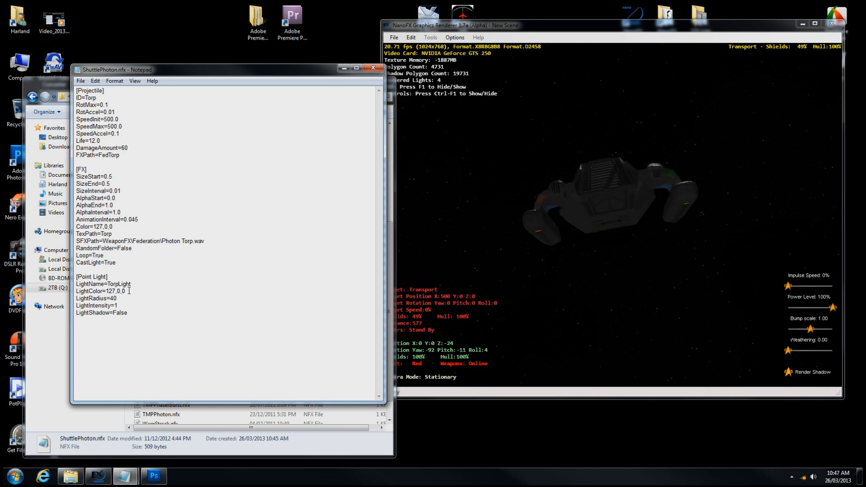
left_click_drag(504, 199, 597, 206)
left_click(253, 184)
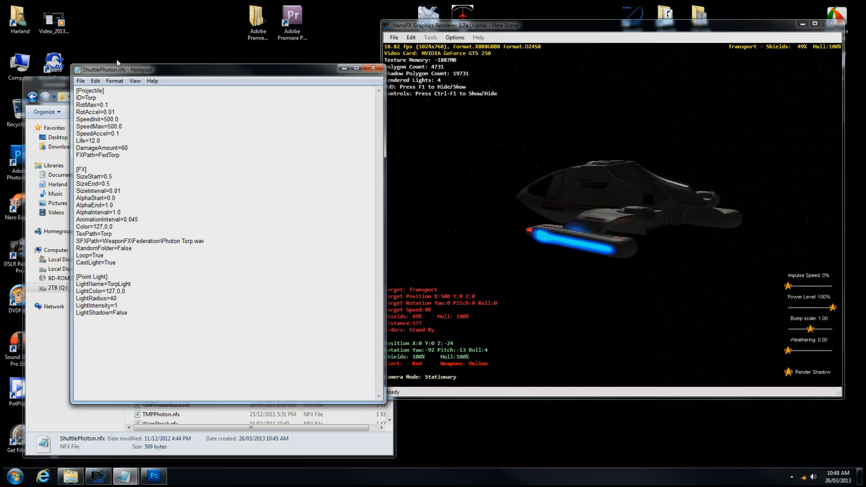
Save the edited ShuttlePhoton.nfx script and close it
left_click(80, 81)
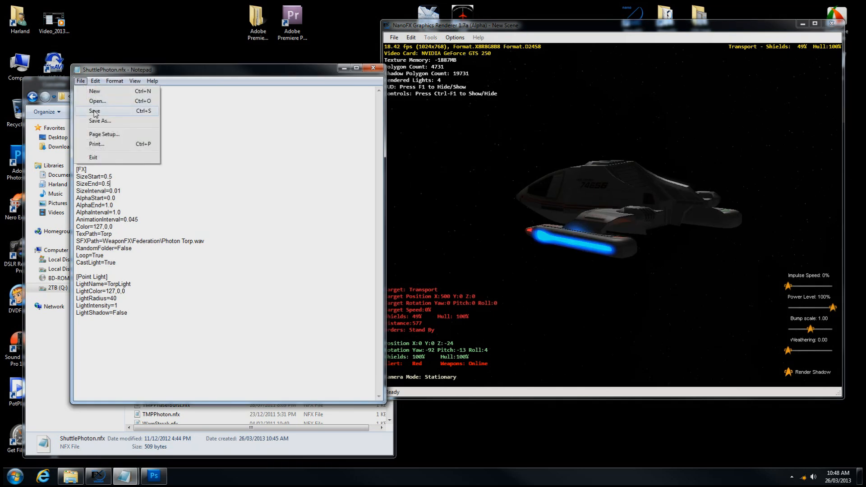
left_click(94, 111)
left_click(374, 68)
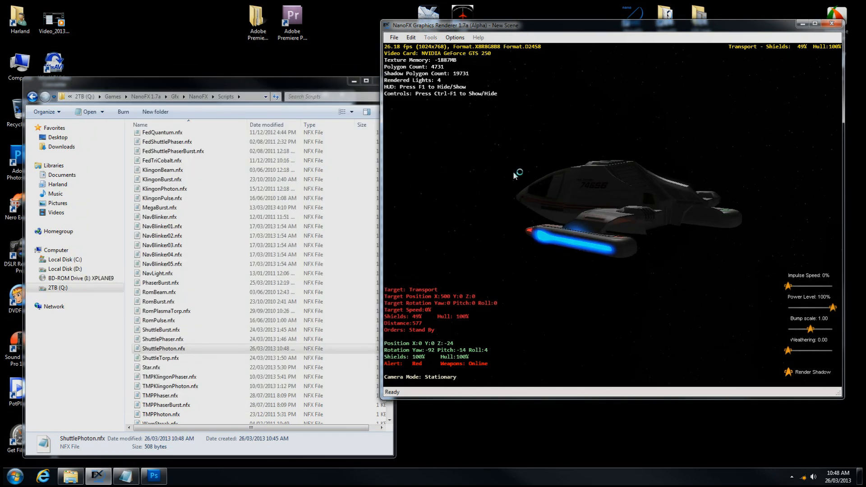
Switch to the NanoFX renderer and reload the Federation Type 9 shuttle as the player ship
key("ctrl+l")
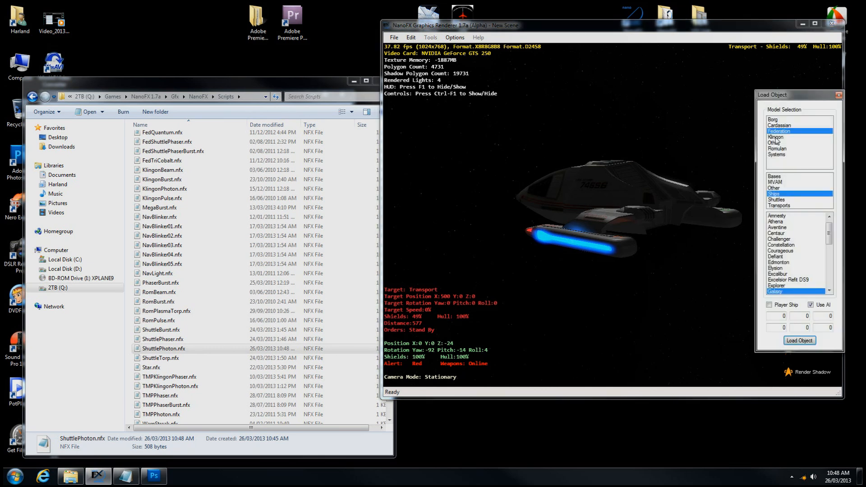
left_click(785, 199)
left_click(792, 286)
left_click(791, 305)
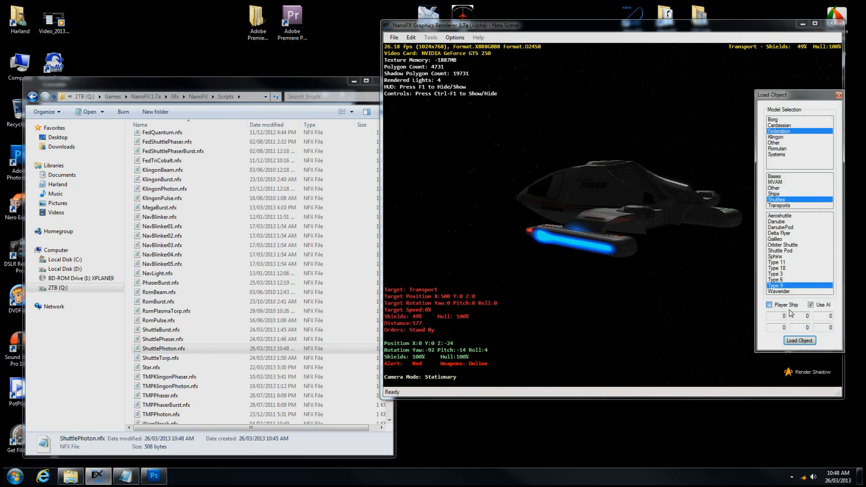
left_click(838, 95)
Put the shuttle on red alert and fire its weapons at the transport with the camera in ViewTarget mode
key("c")
key("c")
key("r")
key("c")
key("t")
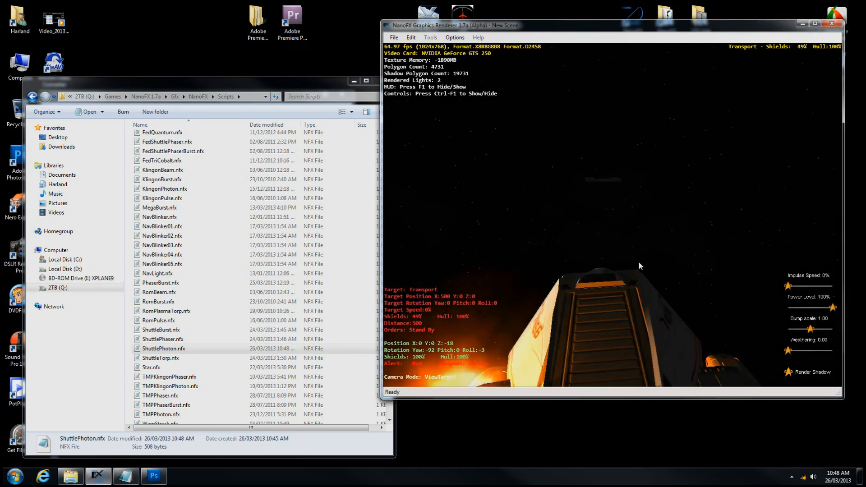
key("f")
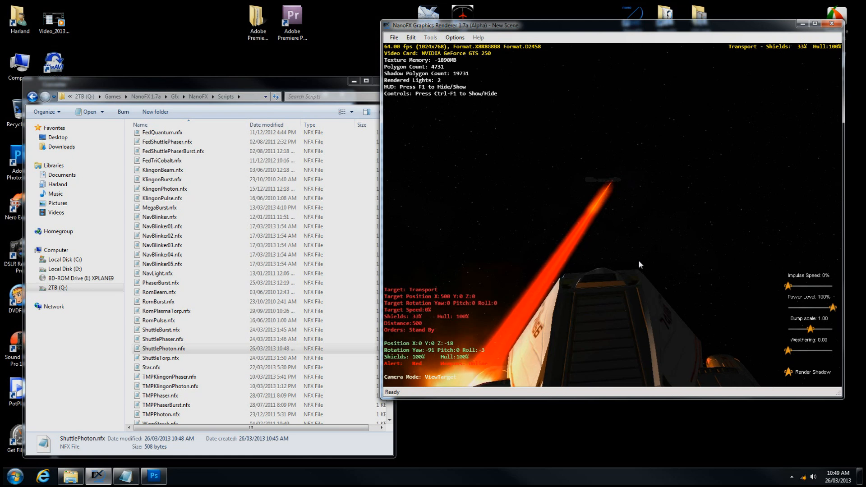
Return the camera to Stationary mode and fire at the transport again from behind the shuttle
key("c")
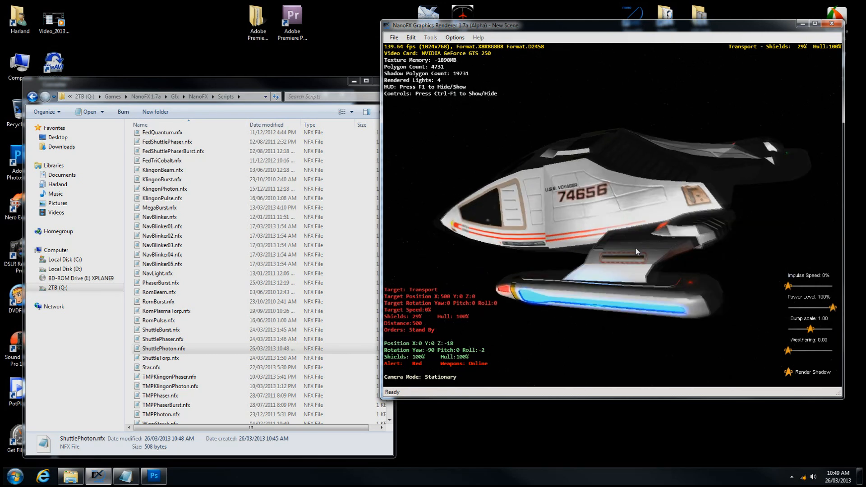
left_click_drag(538, 263, 520, 254)
key("space")
mouse_move(619, 239)
left_mouse_down()
mouse_move(641, 245)
mouse_move(665, 229)
mouse_move(722, 171)
mouse_move(686, 185)
mouse_move(676, 172)
mouse_move(689, 170)
mouse_move(688, 156)
mouse_move(705, 166)
mouse_move(700, 173)
mouse_move(710, 156)
mouse_move(700, 163)
mouse_move(739, 179)
left_mouse_up()
key("f")
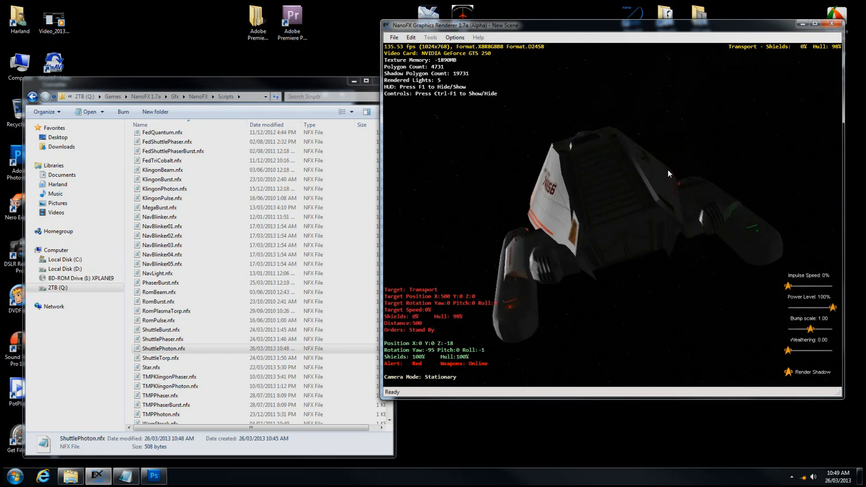
Open the Hardpoint Editor, move it clear of the scene and select the Fwd torpedo launcher
left_click(430, 38)
left_click(420, 46)
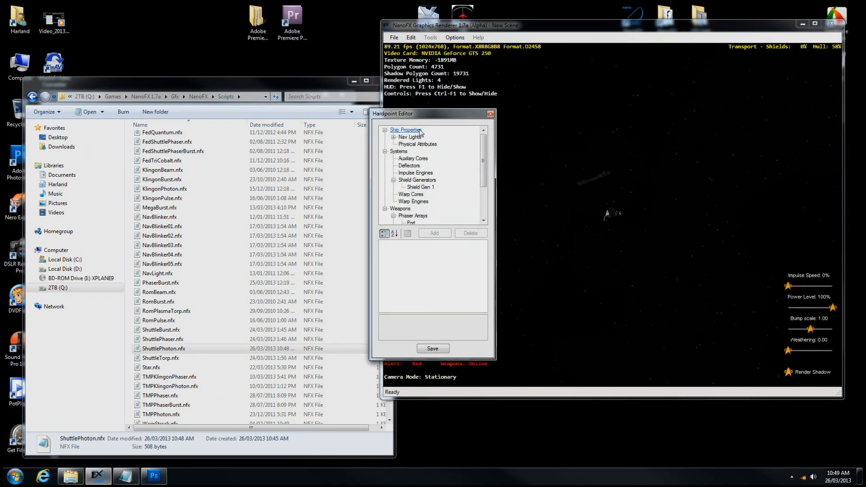
left_click_drag(420, 114, 241, 118)
left_click_drag(309, 158, 312, 206)
left_click(256, 218)
left_click(235, 221)
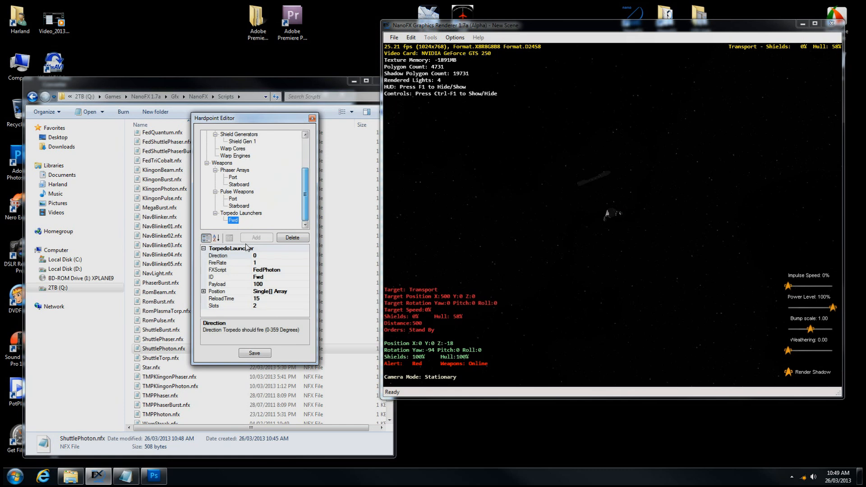
Set the Fwd torpedo launcher's FXScript to ShuttlePhoton, save the hardpoints and close the editor
left_click(287, 270)
double_click(286, 270)
left_click(273, 269)
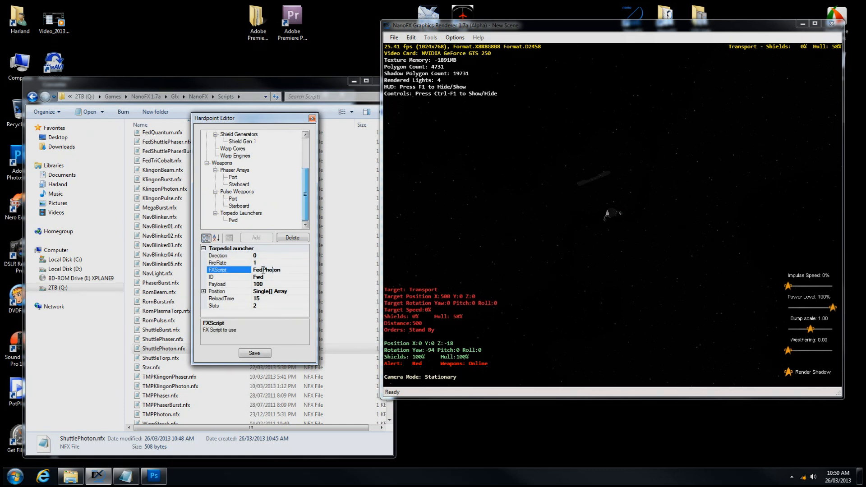
key("BackSpace")
key("BackSpace")
key("BackSpace")
type("Shuttle")
left_click(266, 354)
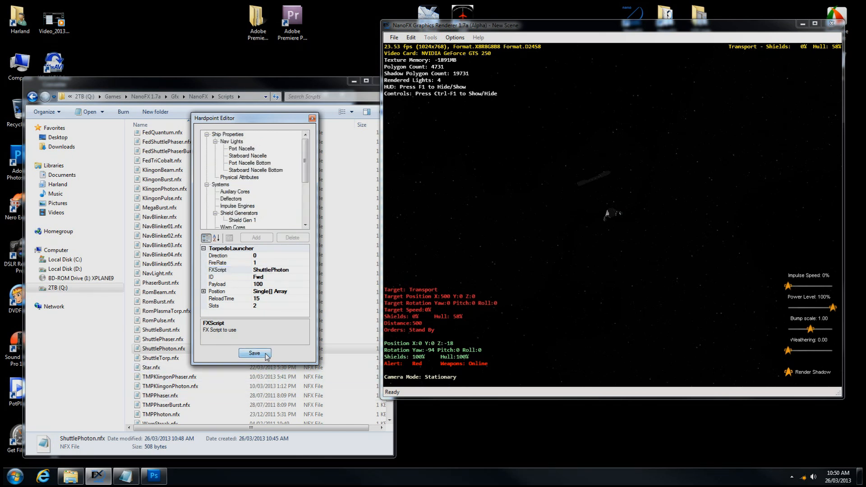
left_click(312, 120)
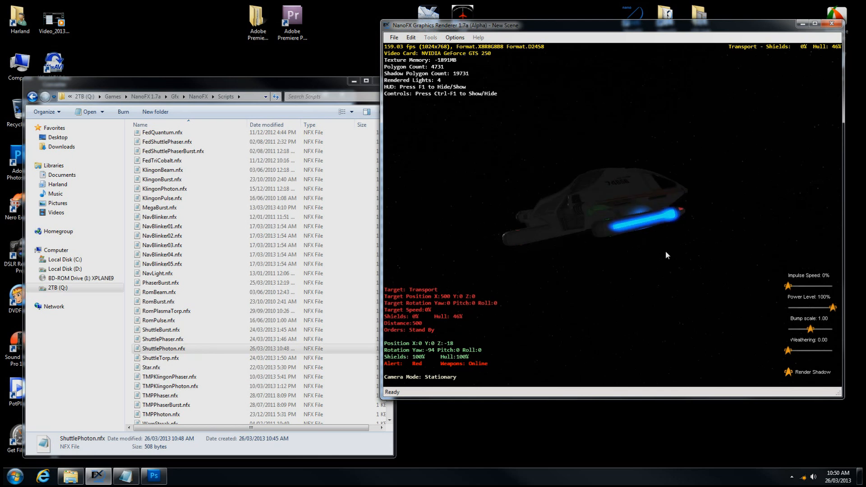
Fire the shuttle's torpedoes repeatedly at the transport while orbiting the camera around the shuttle
mouse_move(650, 231)
left_mouse_down()
mouse_move(601, 234)
mouse_move(630, 235)
mouse_move(694, 199)
mouse_move(662, 218)
left_mouse_up()
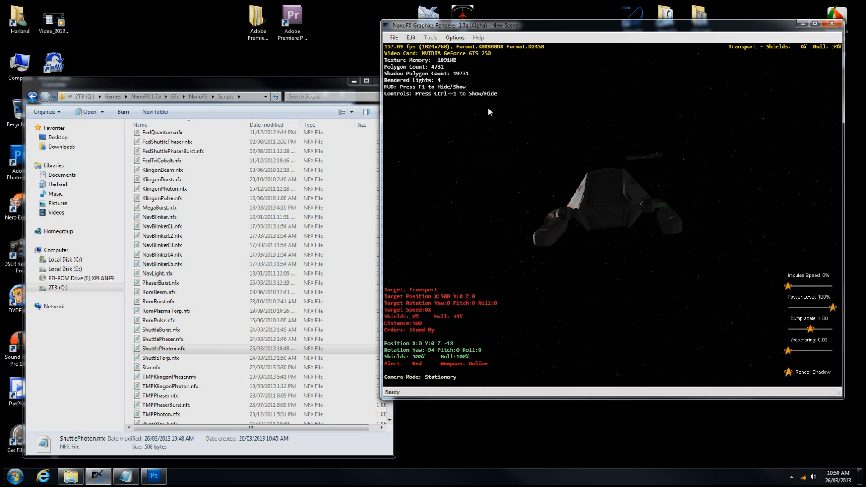
left_click_drag(540, 218, 539, 190)
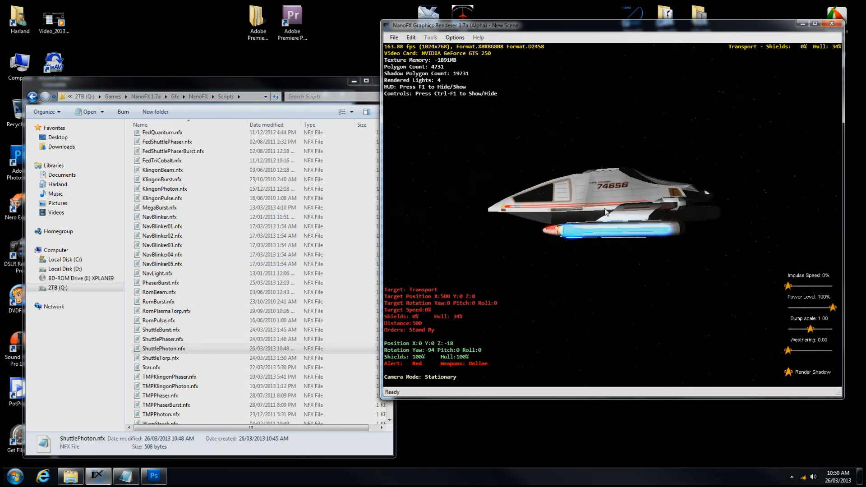
left_click_drag(492, 172, 597, 211)
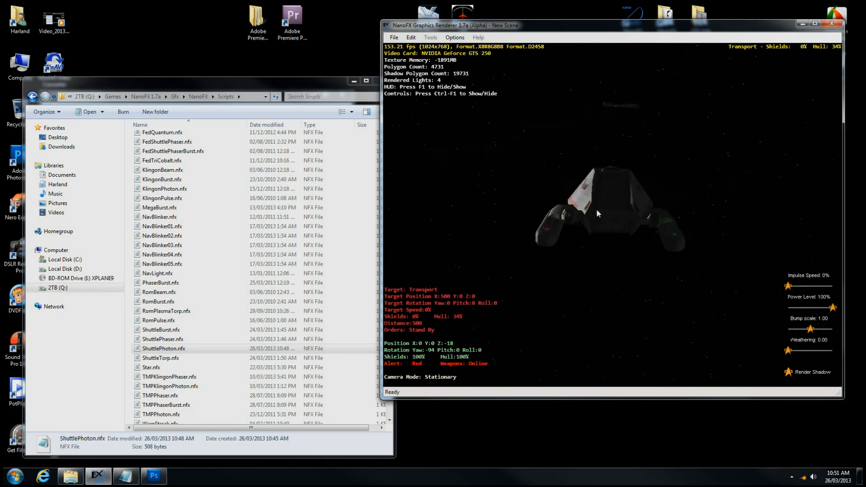
key("t")
left_click_drag(619, 207, 637, 205)
key("t")
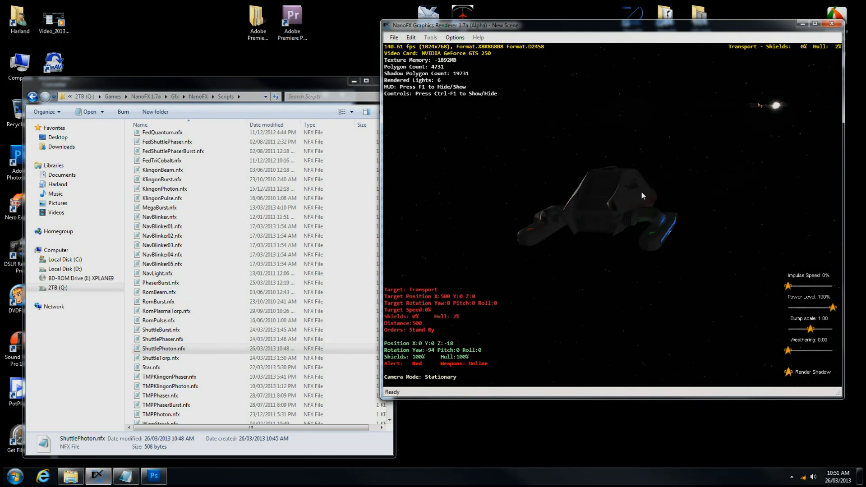
left_click_drag(651, 203, 616, 228)
key("t")
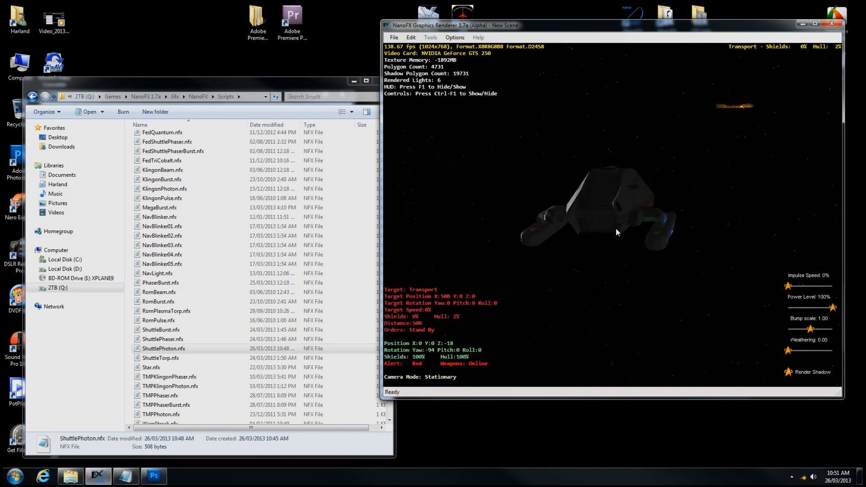
left_click_drag(679, 175, 520, 202)
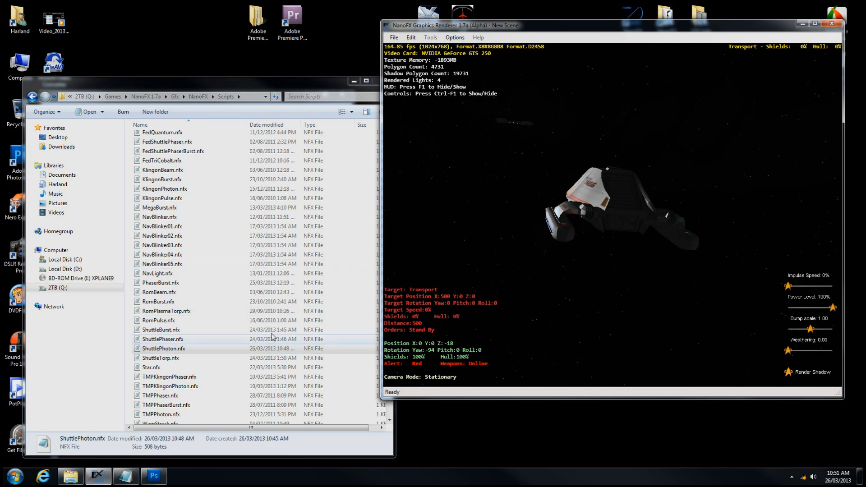
Switch to Windows Explorer, duplicate FedPulse.nfx in the Scripts folder and rename the copy ShuttlePulse.nfx
left_click(176, 99)
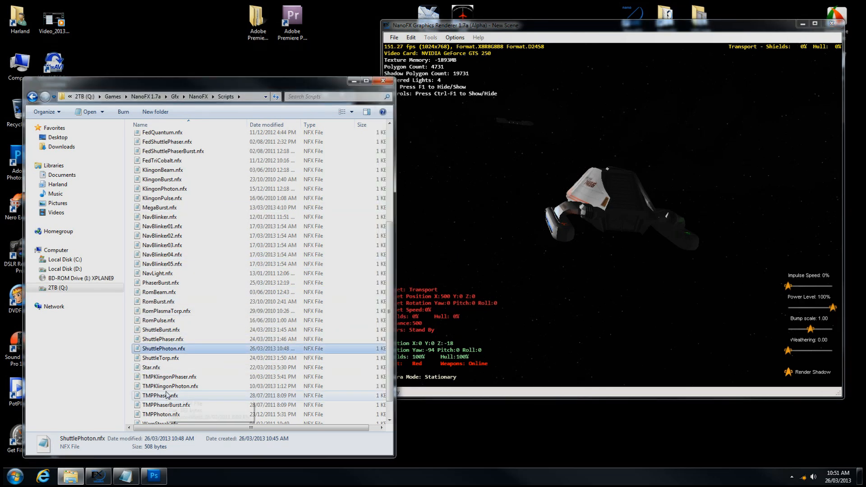
left_click(162, 245)
scroll(165, 180, "up", 3)
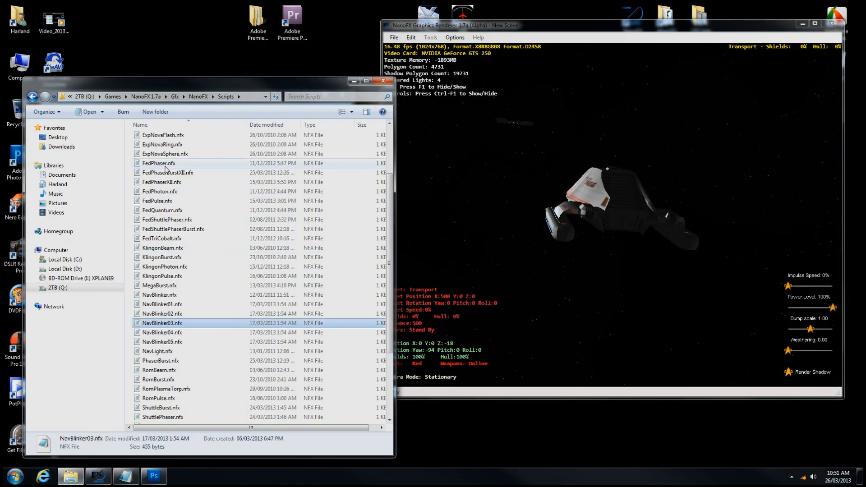
left_click(159, 202)
key("ctrl+v")
left_click(159, 203)
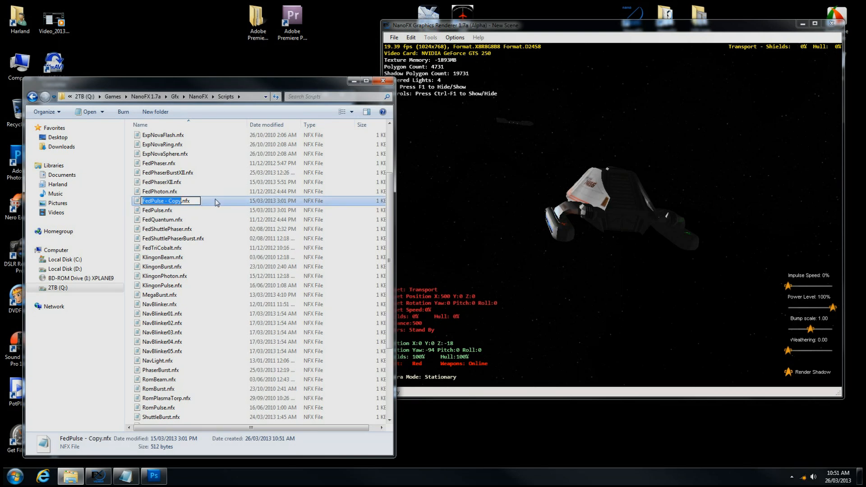
type("ShuttlePulse")
key("Return")
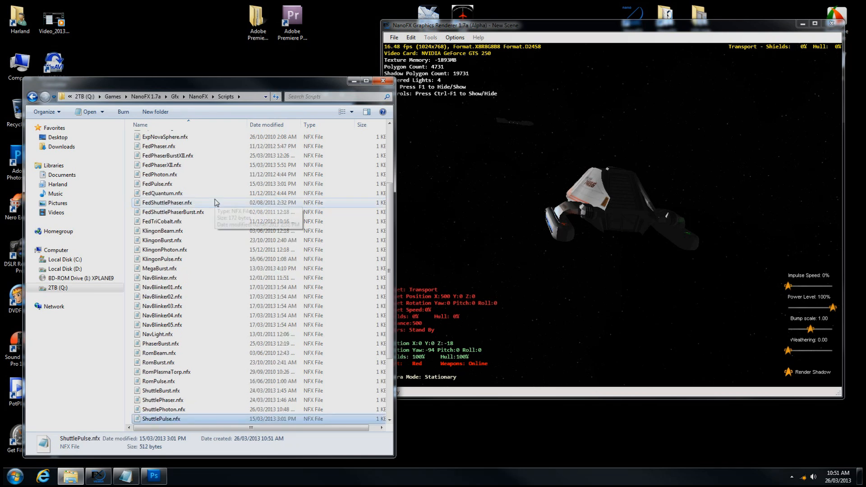
Open ShuttlePulse.nfx, set SizeStart and SizeEnd to 1, then save and close the file
scroll(217, 201, "down", 2)
key("Return")
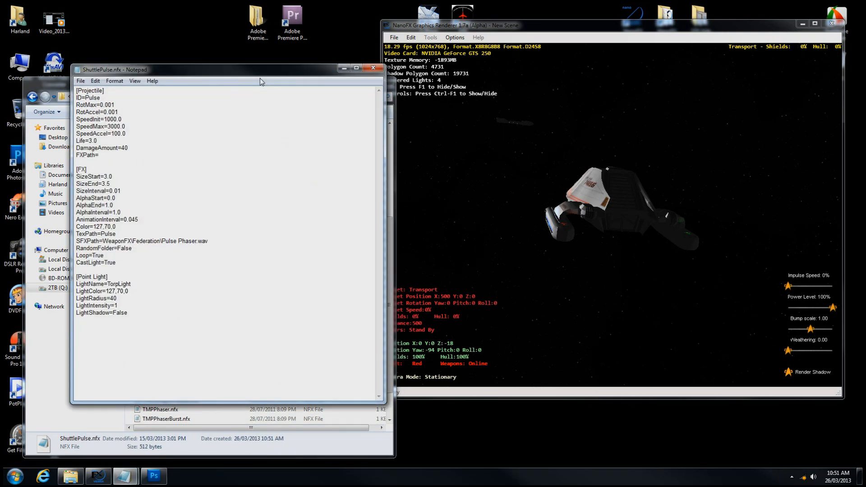
mouse_move(219, 72)
left_mouse_down()
mouse_move(238, 72)
mouse_move(222, 85)
left_mouse_up()
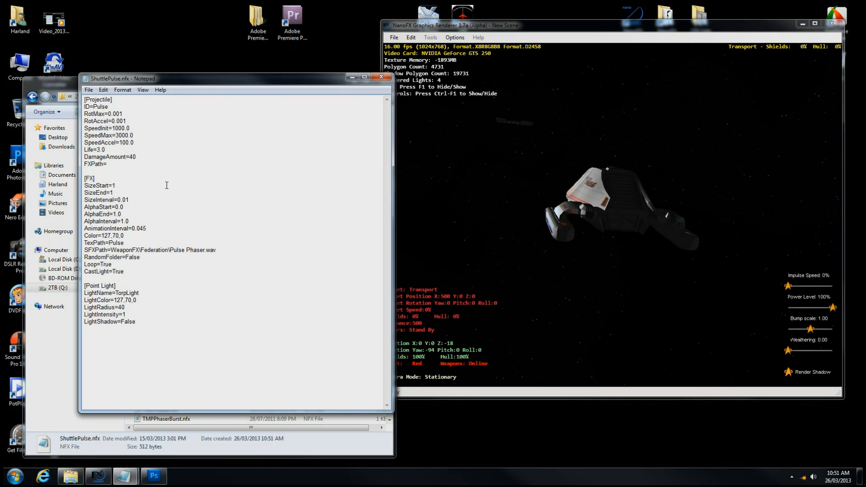
left_click(89, 89)
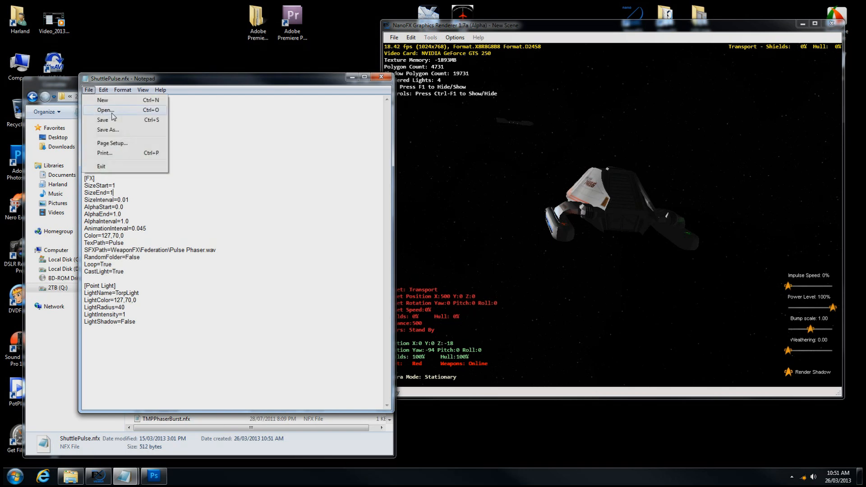
left_click(113, 122)
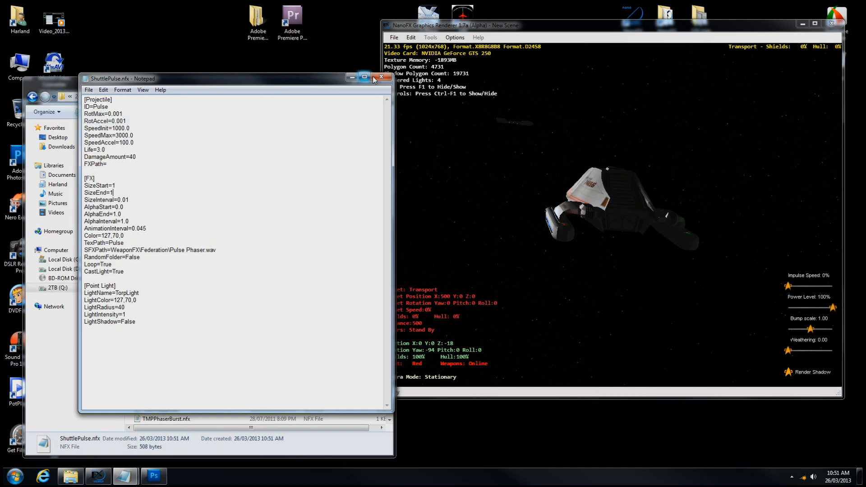
left_click(381, 77)
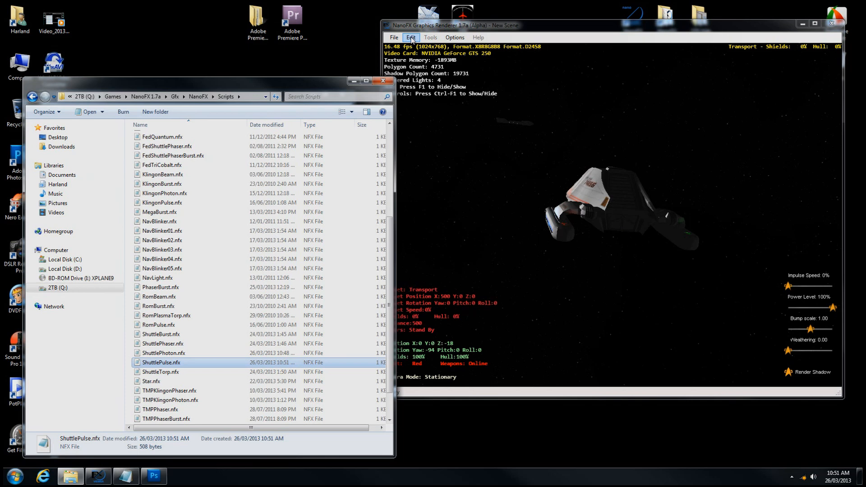
Open the Hardpoint Editor, move it clear of the scene and set the Port pulse weapon's FXScript to ShuttlePulse
left_click(411, 40)
left_click(411, 39)
left_click(454, 49)
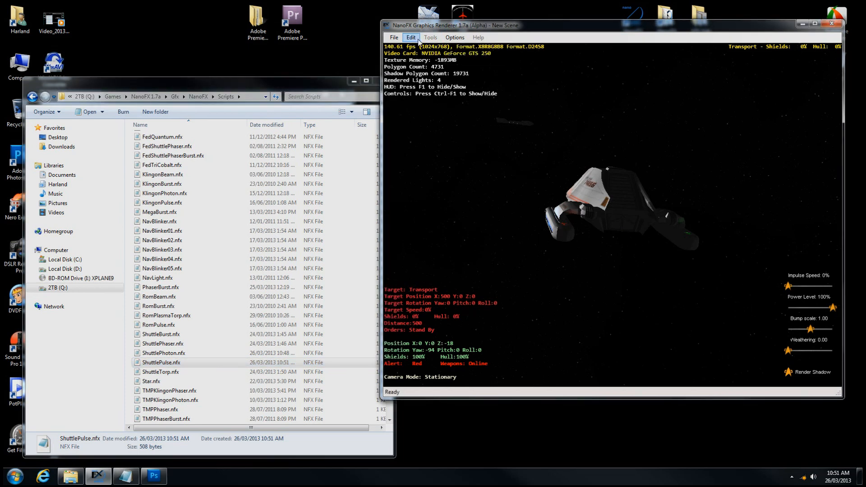
left_click(411, 38)
left_click(454, 46)
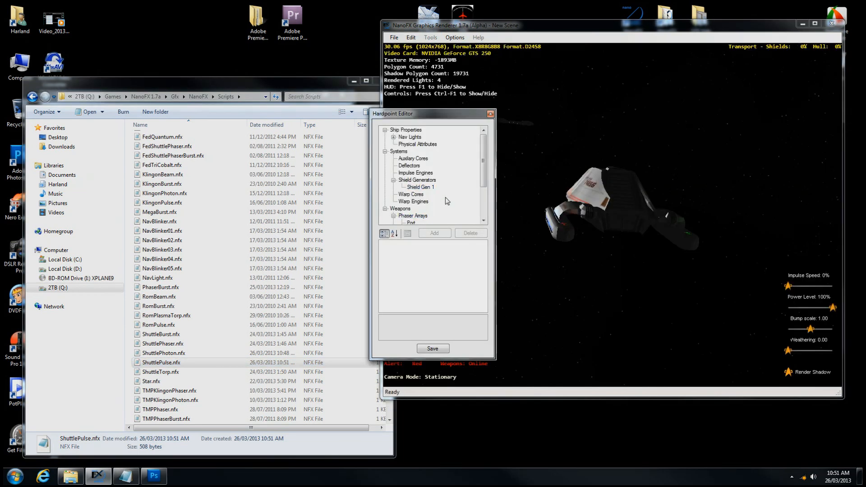
scroll(481, 186, "down", 2)
left_click(425, 202)
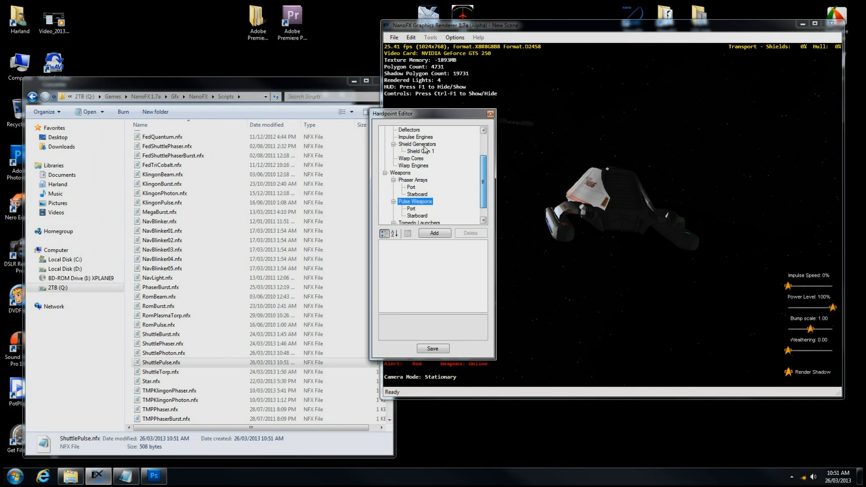
left_click_drag(429, 113, 215, 97)
left_click(198, 192)
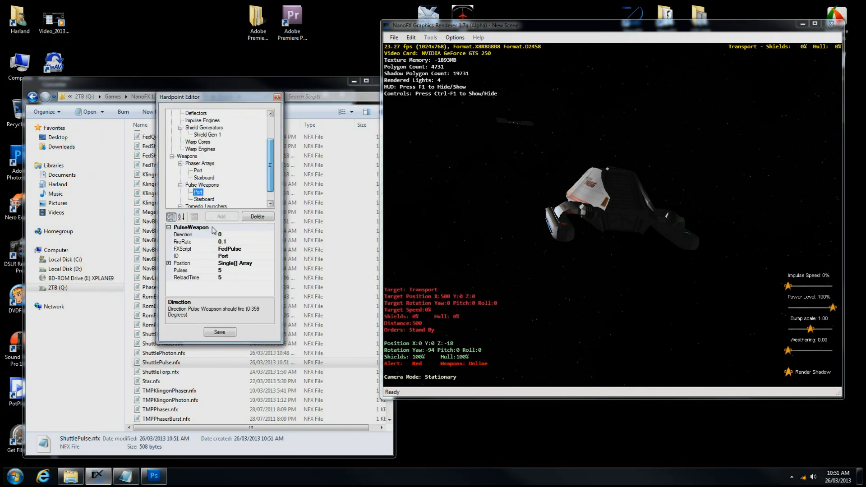
left_click(240, 249)
left_click_drag(219, 249, 218, 249)
type("Shuttle")
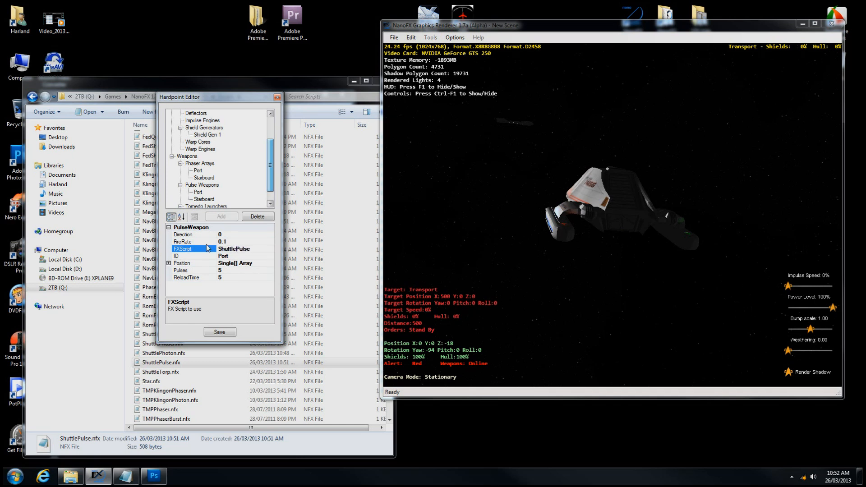
Set the Starboard pulse weapon's FXScript to ShuttlePulse, save the hardpoints and close the editor
left_click(204, 199)
left_click(205, 250)
type("Shuttle")
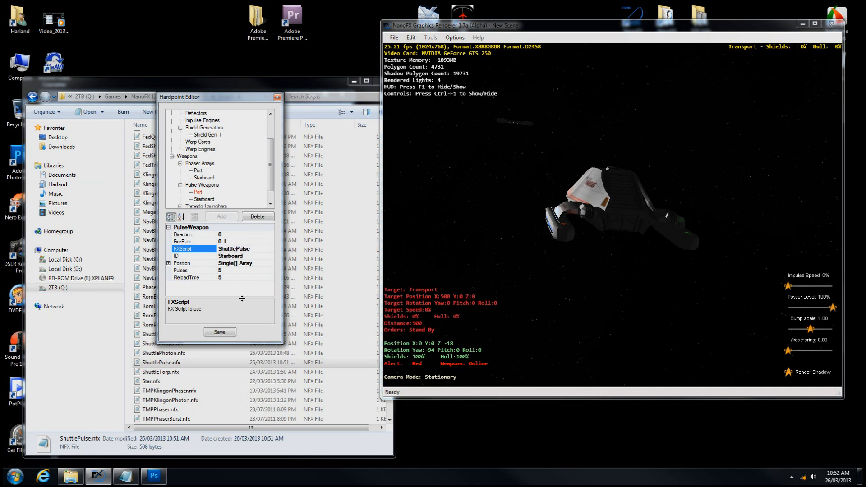
left_click(220, 333)
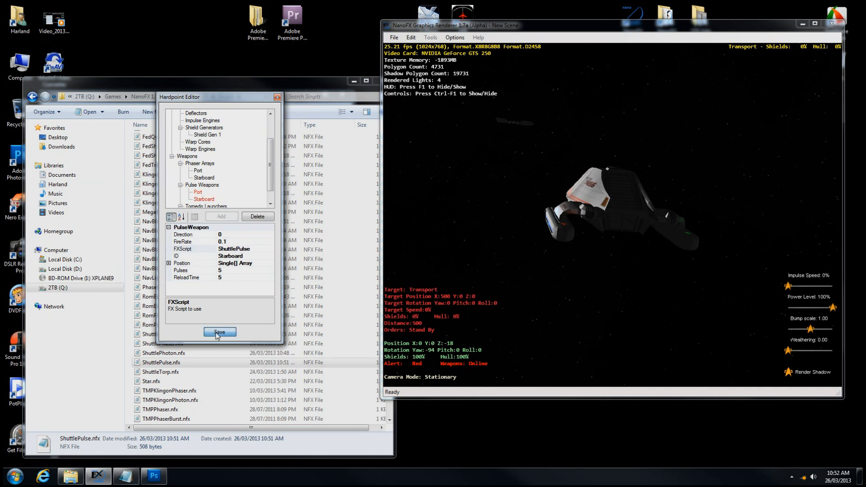
left_click(277, 97)
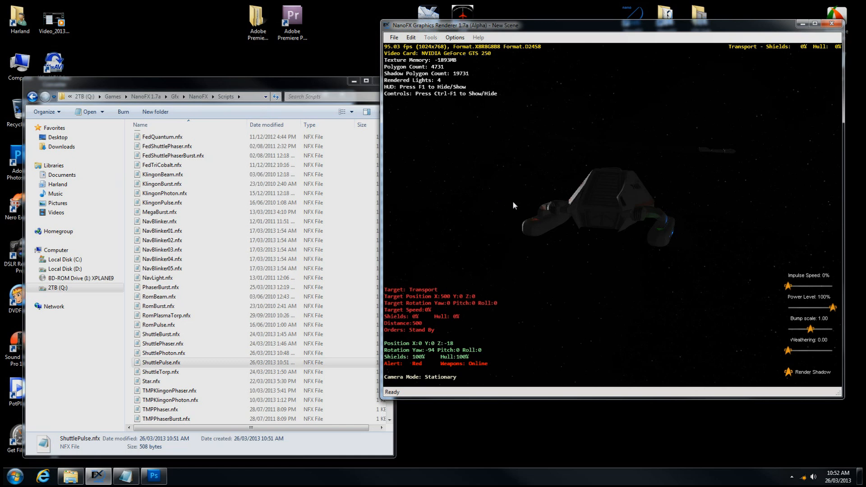
Test-fire the shuttle's pulse weapons at the transport from a wider camera angle
scroll(583, 203, "down", 8)
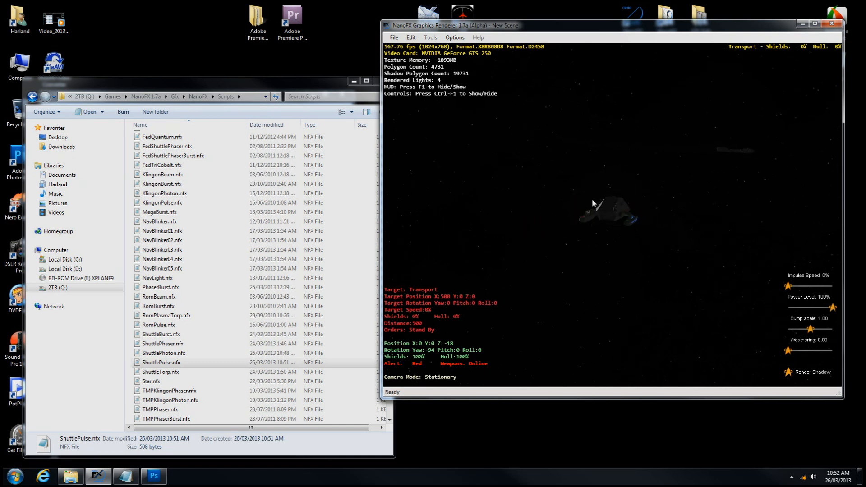
left_click_drag(628, 200, 668, 243)
key("space")
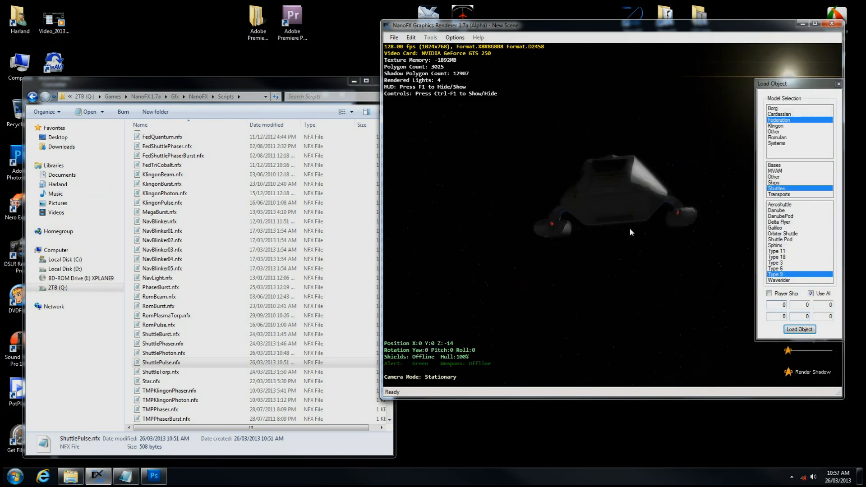
Close the Load Object dialog and bring the underside of the Type 9 shuttle's front into view
scroll(632, 228, "up", 3)
mouse_move(632, 227)
left_mouse_down()
mouse_move(648, 225)
mouse_move(643, 232)
left_mouse_up()
scroll(644, 232, "down", 2)
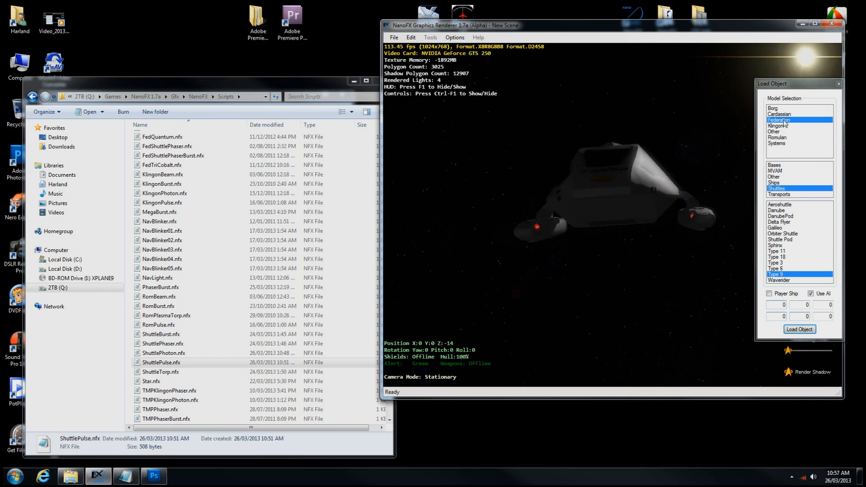
left_click(839, 84)
left_click_drag(714, 170, 626, 219)
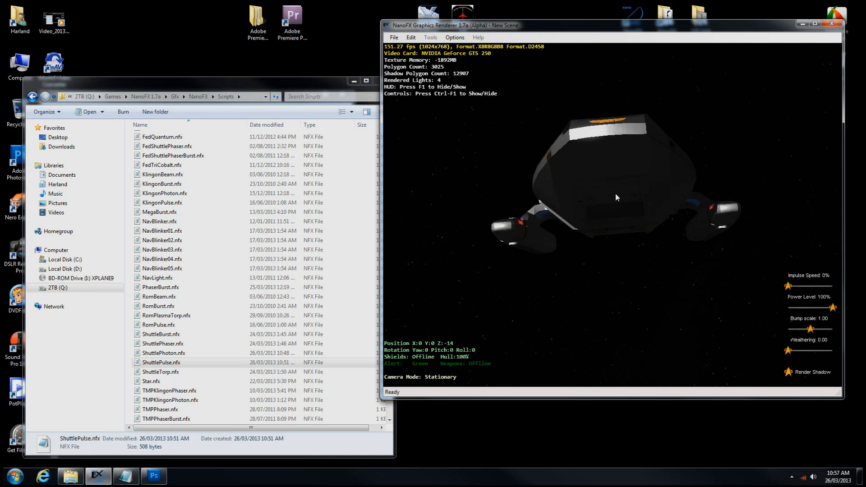
Open the Hardpoint Editor beside the scene and delete the Port and Starboard pulse weapons
key("ctrl+h")
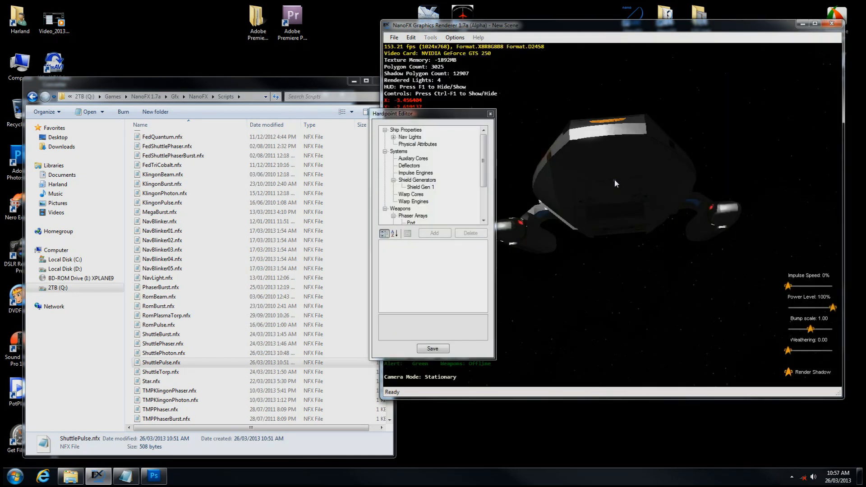
left_click_drag(478, 117, 341, 97)
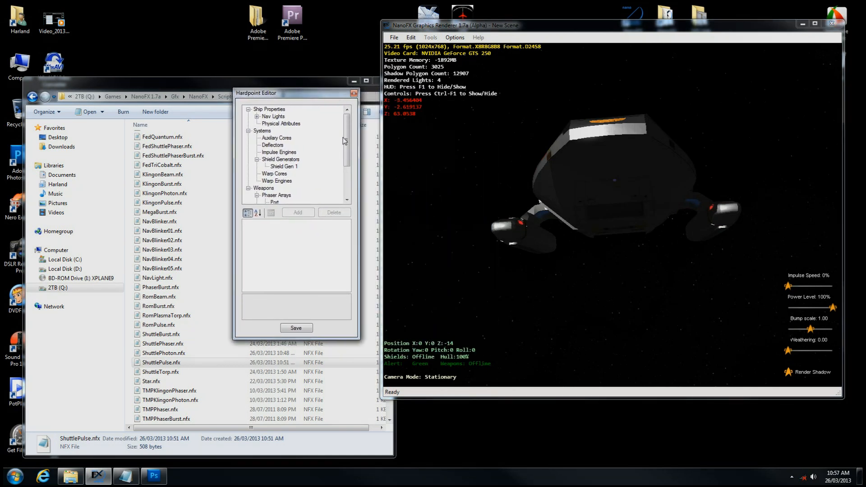
left_click_drag(346, 137, 342, 175)
left_click(286, 167)
left_click(274, 173)
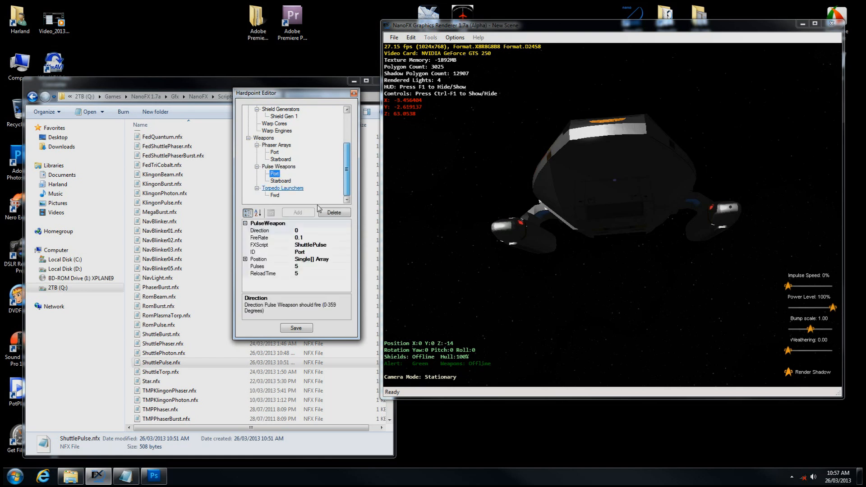
left_click(334, 213)
left_click(281, 182)
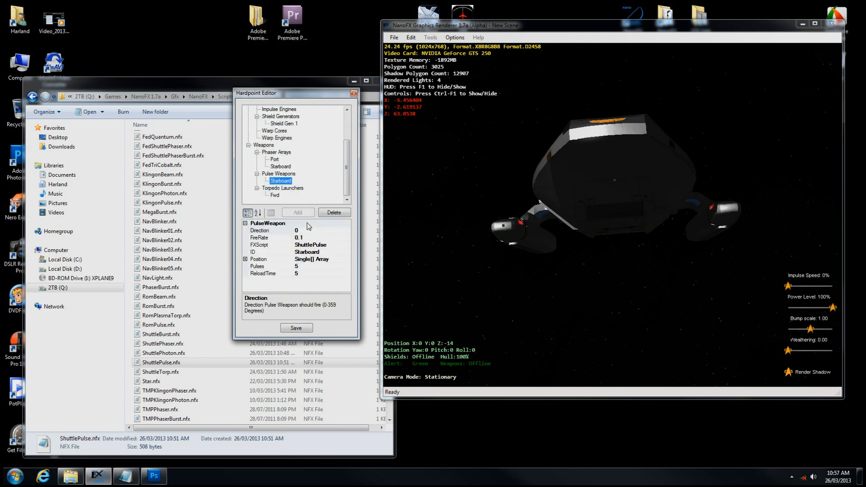
left_click(338, 213)
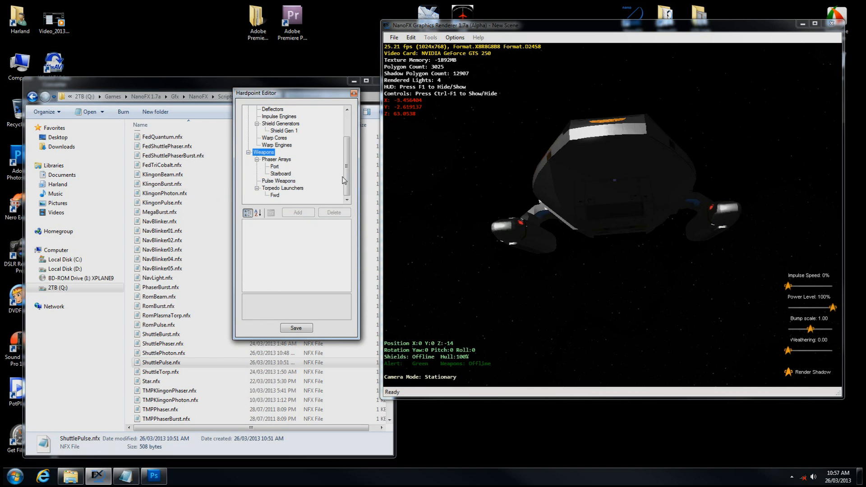
Add a new hardpoint under Pulse Weapons and view the shuttle's front head-on
left_click(287, 183)
left_click(298, 212)
left_click_drag(348, 175, 348, 179)
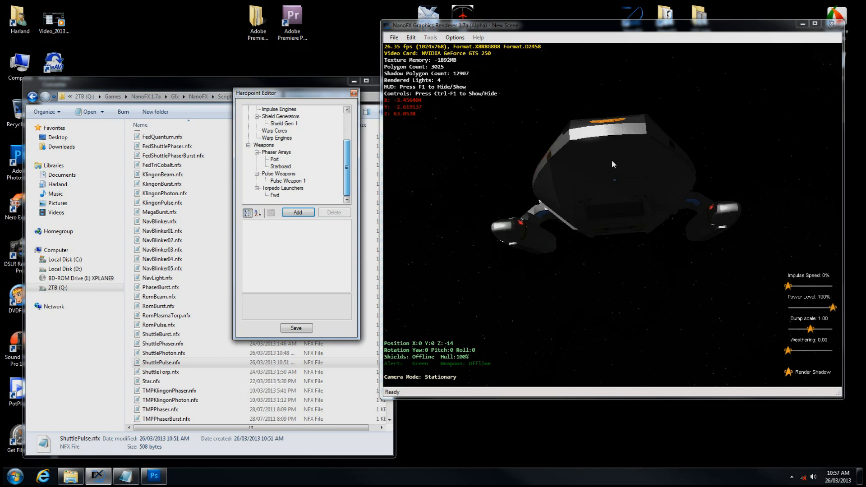
mouse_move(627, 190)
left_mouse_down()
mouse_move(603, 190)
mouse_move(669, 181)
mouse_move(711, 200)
mouse_move(615, 213)
mouse_move(615, 196)
left_mouse_up()
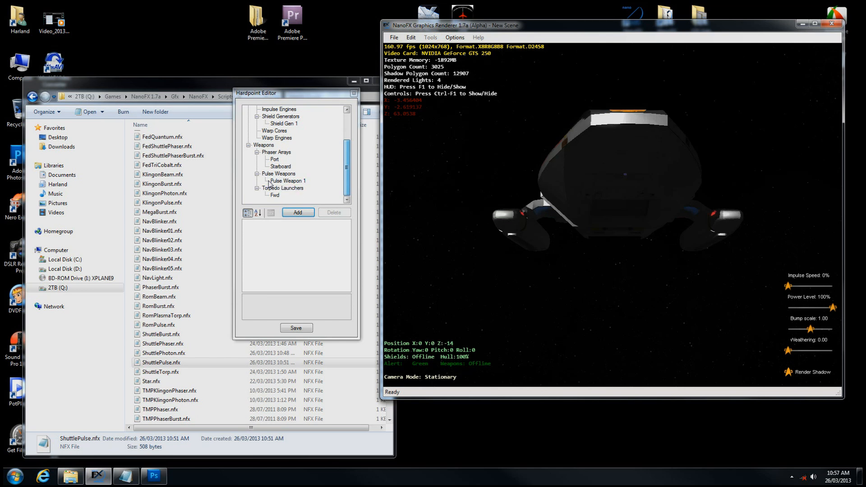
Set the new pulse weapon's FireRate to 0.3 and its Pulses to 4
left_click(280, 181)
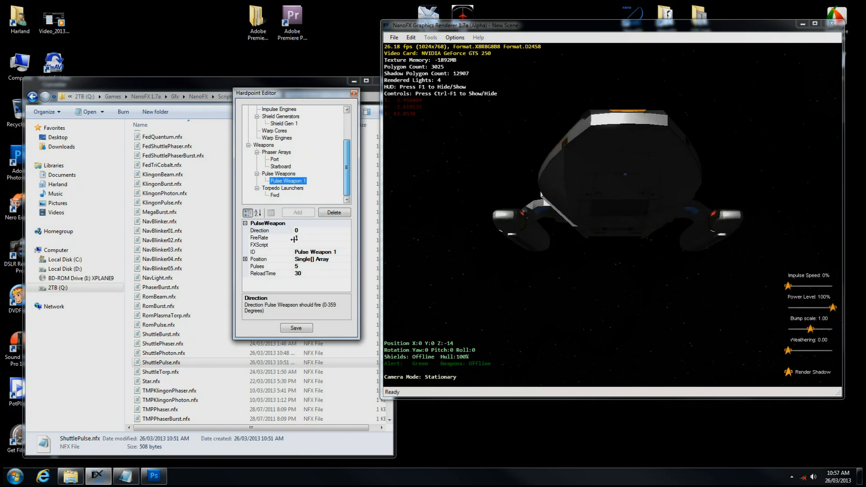
left_click(319, 237)
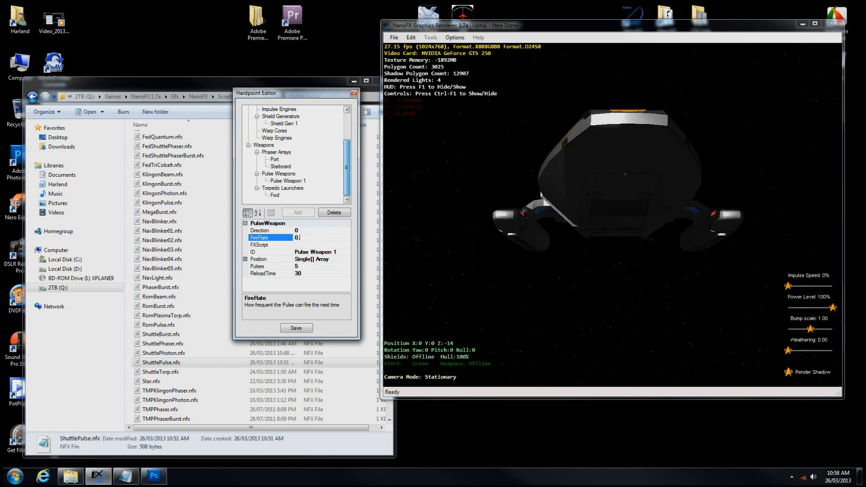
key("Return")
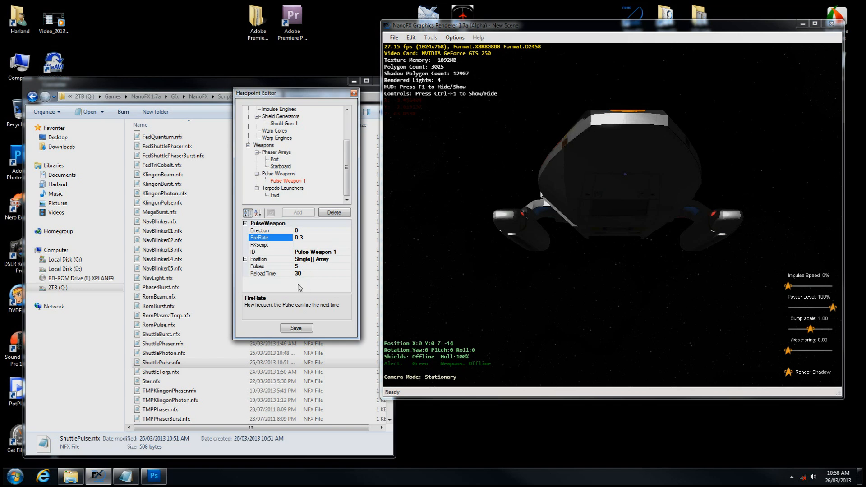
left_click(300, 267)
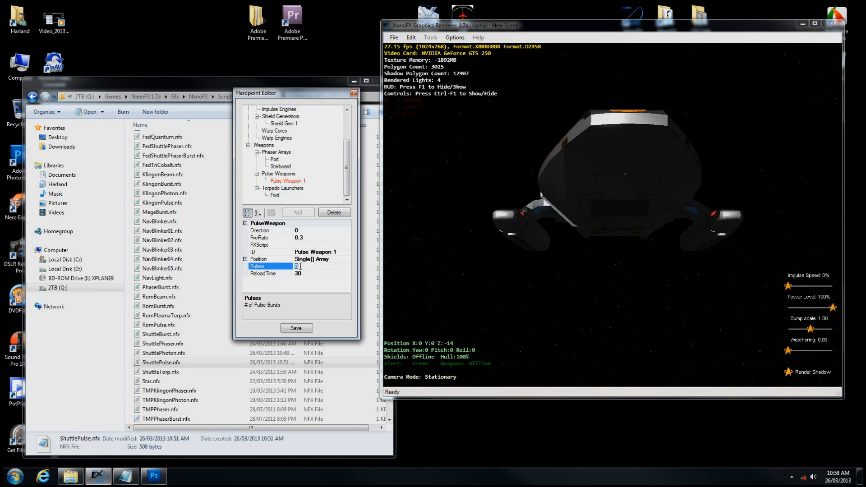
Set the new pulse weapon's FXScript to FedQuantum and open FedQuantum.nfx to review its settings
left_click(306, 245)
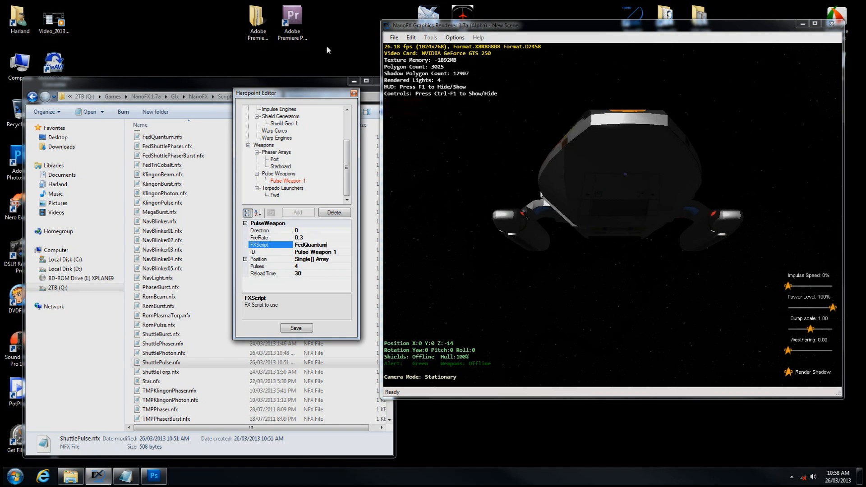
left_click_drag(313, 94, 305, 113)
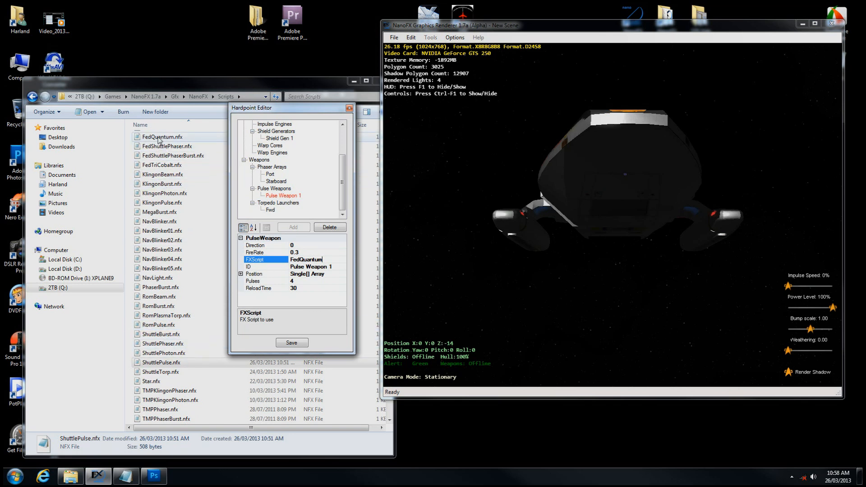
double_click(169, 137)
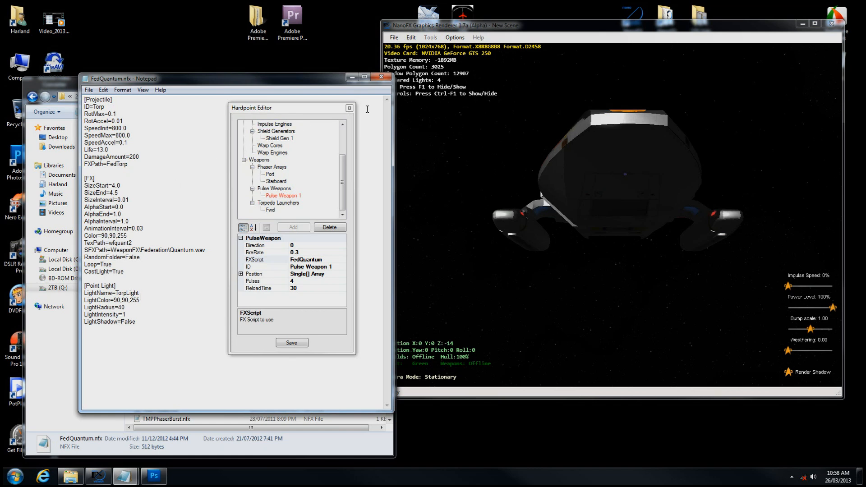
Set the new pulse weapon's ReloadTime to 20, save the hardpoints and close the editor
left_click(294, 282)
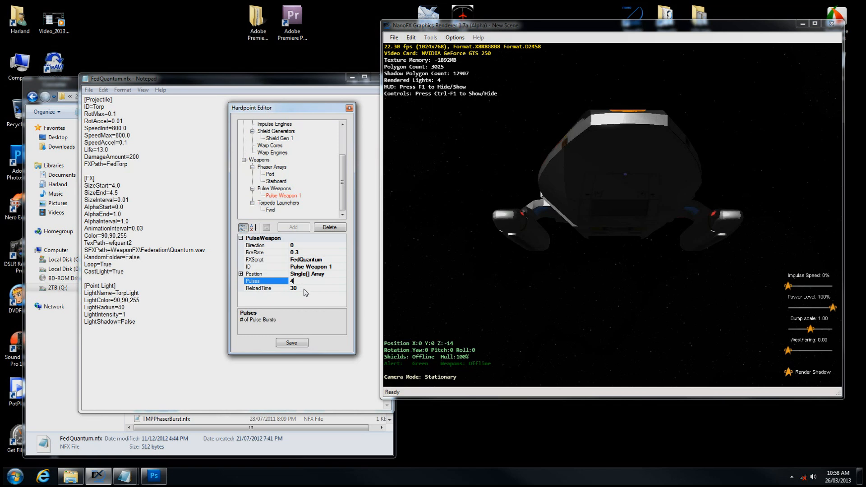
left_click(301, 290)
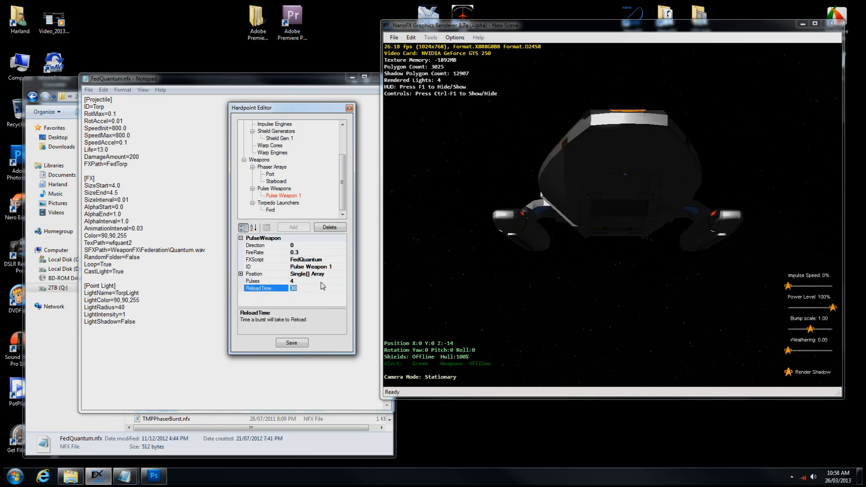
type("2")
left_click(301, 343)
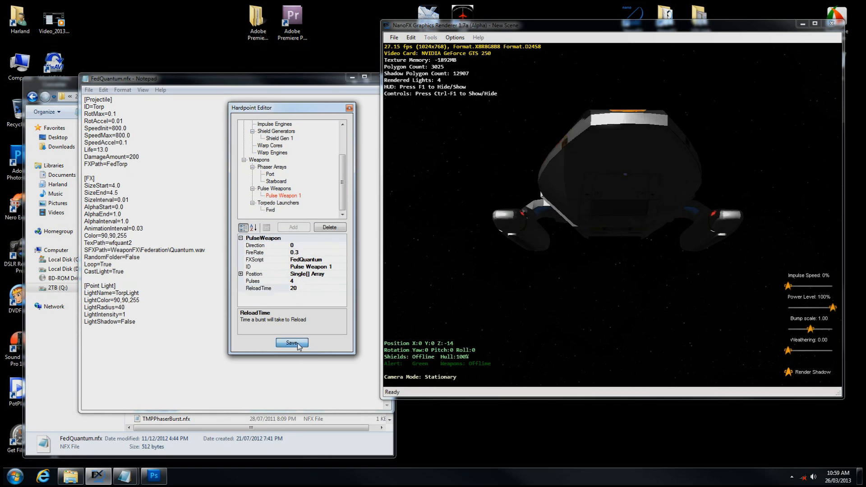
left_click(349, 109)
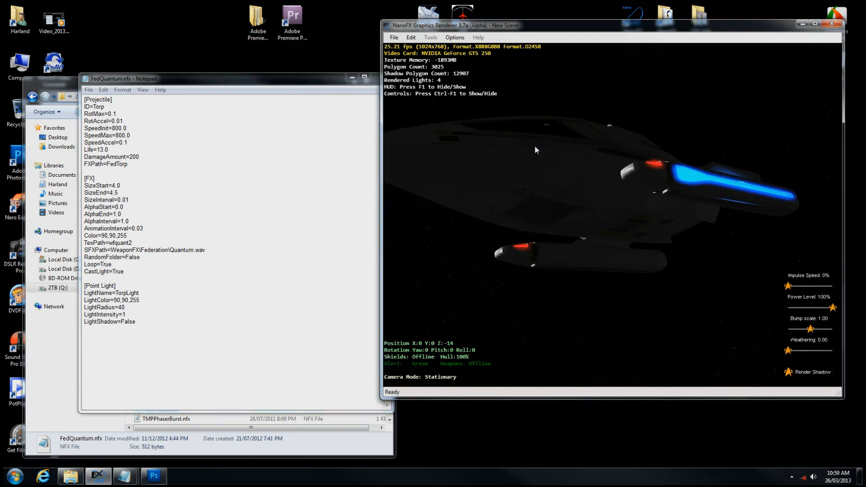
Turn the shuttle toward the targeted Galor at full impulse and bring it to a stop
left_click_drag(788, 218, 608, 208)
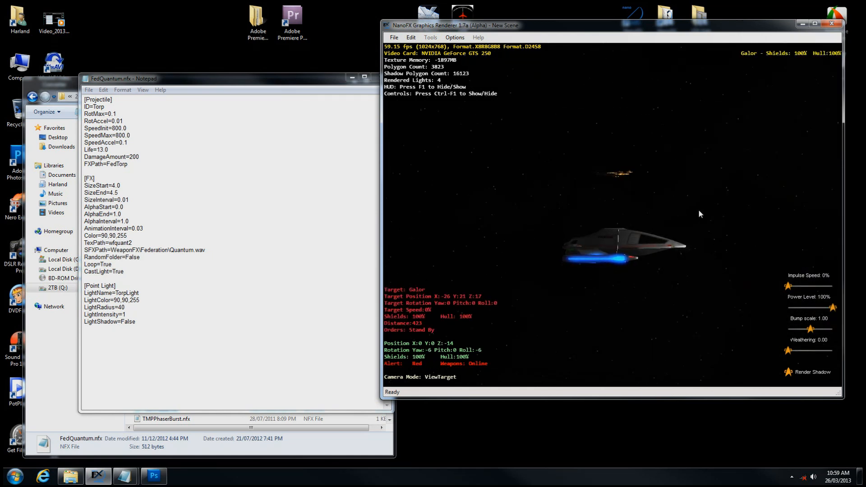
key("9")
key("a")
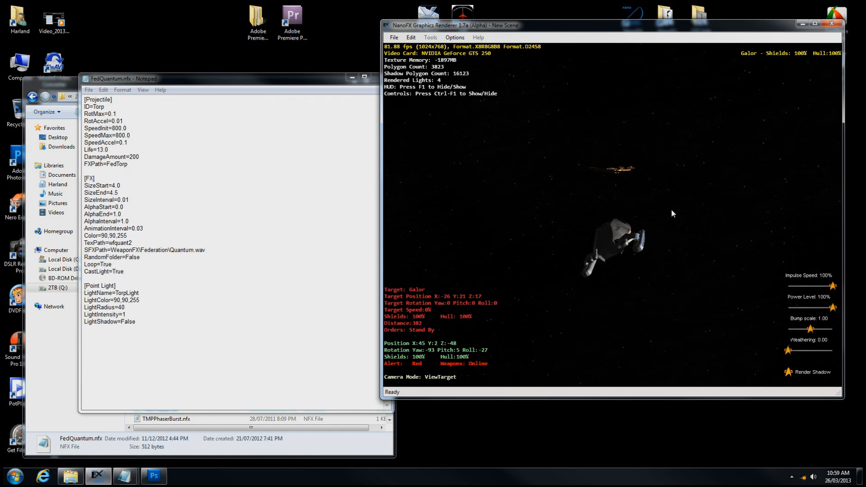
key("0")
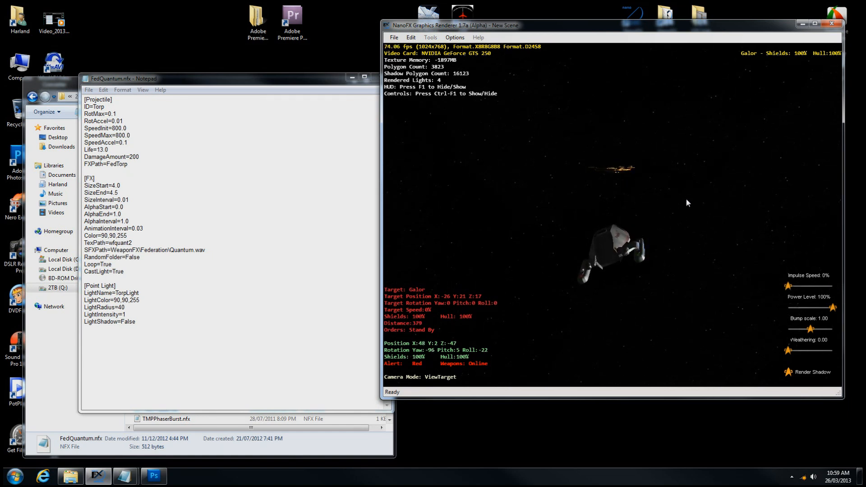
Test-fire the shuttle's weapons at the Galor and switch the camera mode to Follow
key("x")
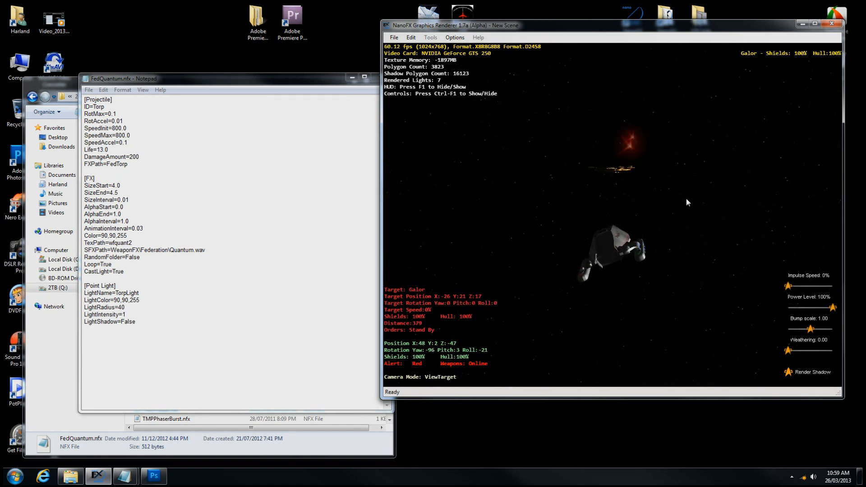
key("x")
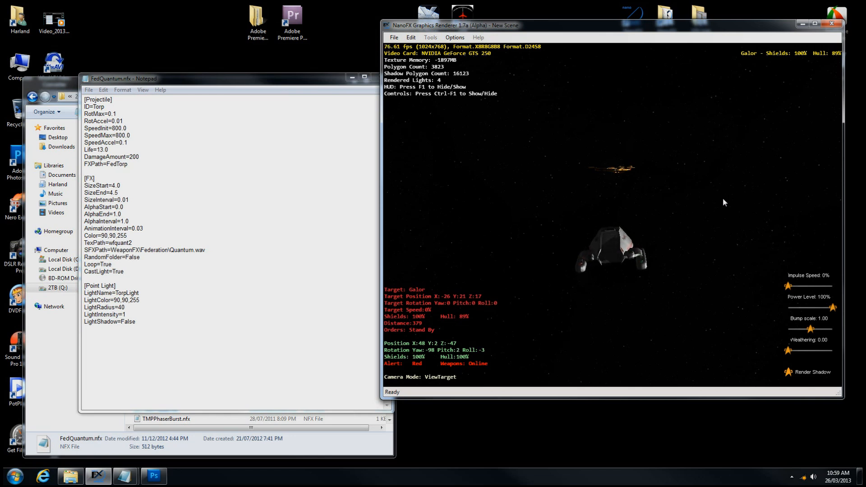
key("t")
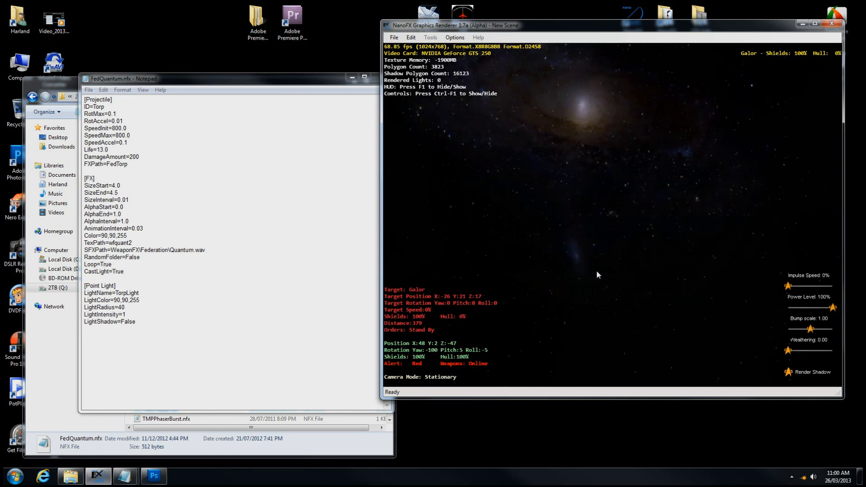
key("c")
key("Up")
key("c")
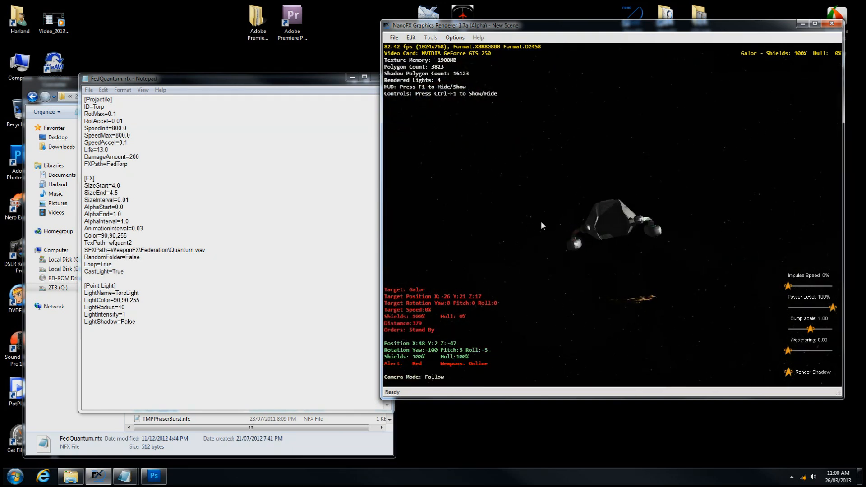
Set the Fwd torpedo launcher's FXScript to FedQuantum, save the hardpoints and close the editor
left_click(374, 79)
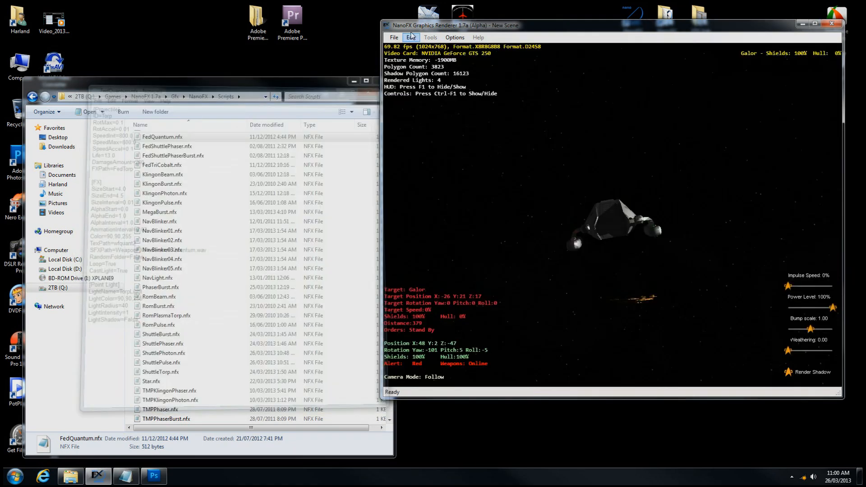
left_click(411, 37)
left_click(423, 46)
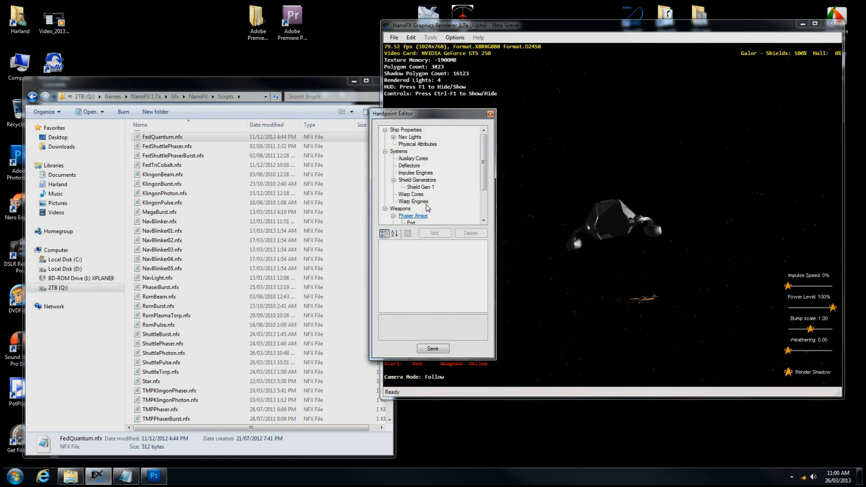
scroll(487, 209, "down", 2)
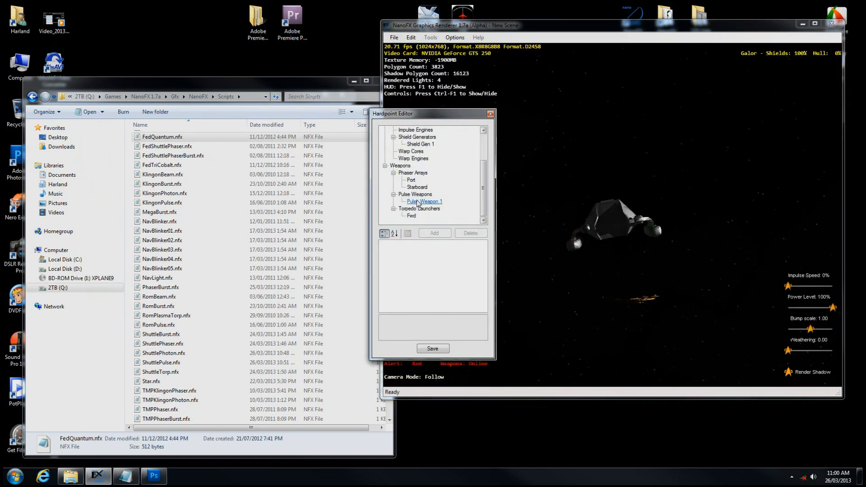
left_click(419, 209)
left_click(413, 217)
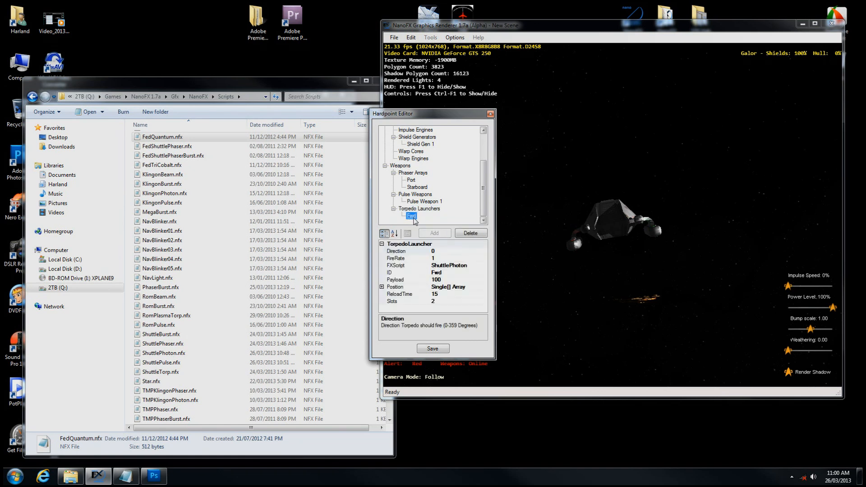
left_click(467, 266)
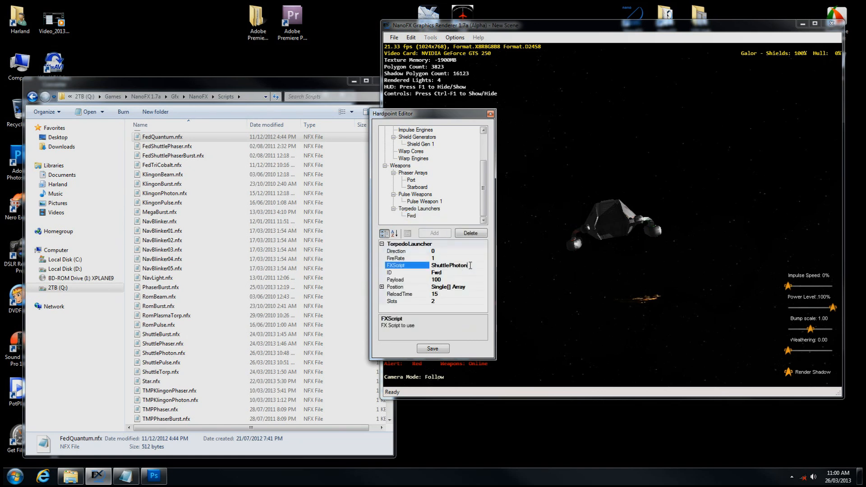
type("FedQuantum")
left_click(436, 351)
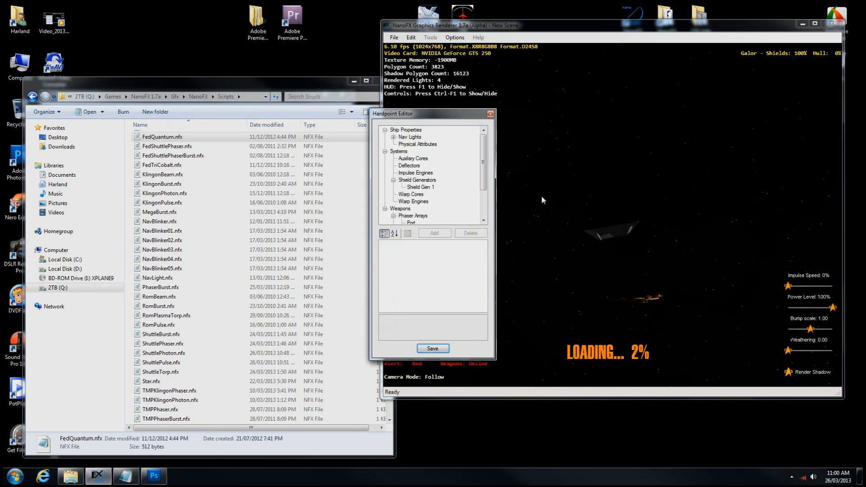
left_click(490, 115)
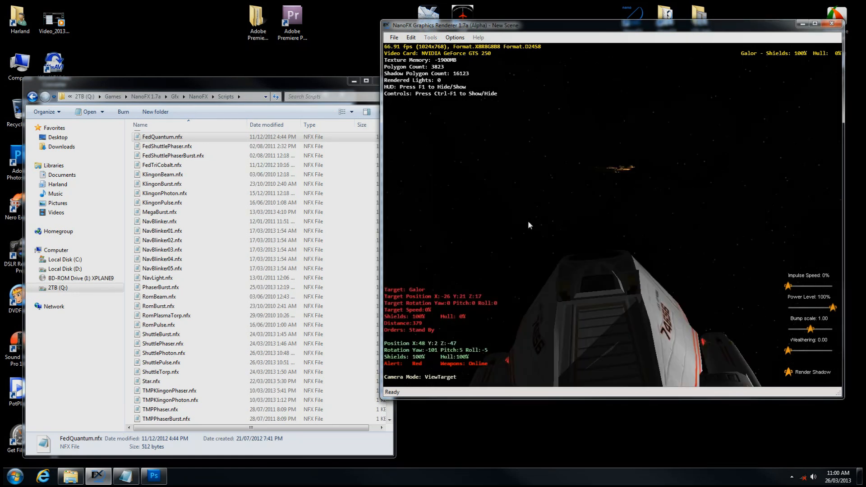
Switch the camera to Stationary and frame the shuttle from behind with the Galor ahead
key("c")
left_click_drag(590, 246, 682, 197)
scroll(639, 232, "up", 6)
scroll(640, 230, "up", 3)
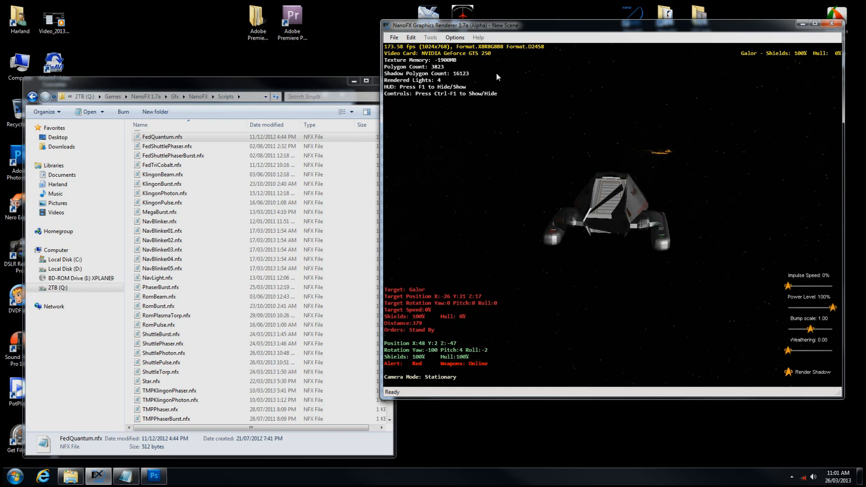
Review the Fwd torpedo launcher's settings in the Hardpoint Editor and close it without changes
left_click(411, 38)
left_click(426, 48)
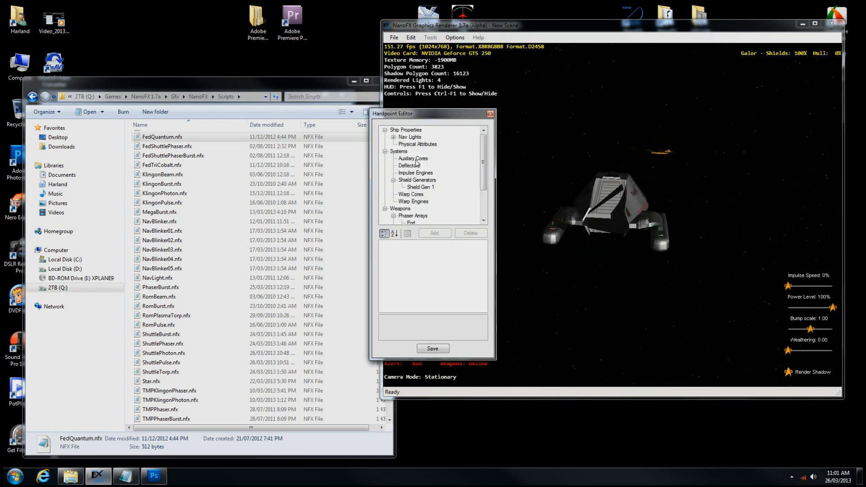
scroll(427, 210, "down", 2)
left_click(414, 216)
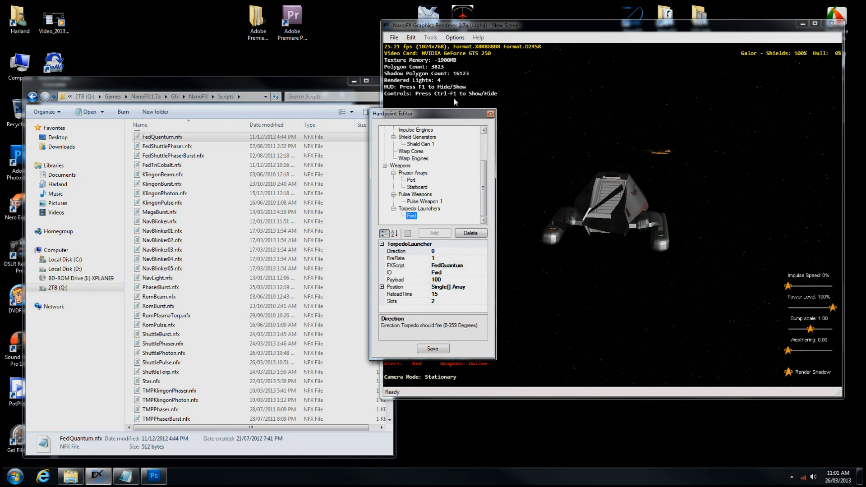
left_click(490, 115)
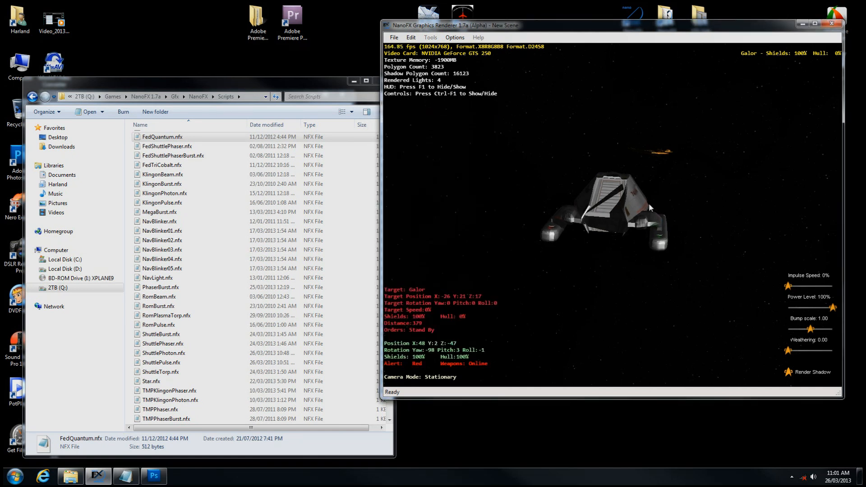
View the shuttle from a rear angle and adjust its pitch with the Galor ahead
mouse_move(669, 204)
left_mouse_down()
mouse_move(693, 206)
mouse_move(651, 212)
mouse_move(700, 203)
mouse_move(679, 210)
left_mouse_up()
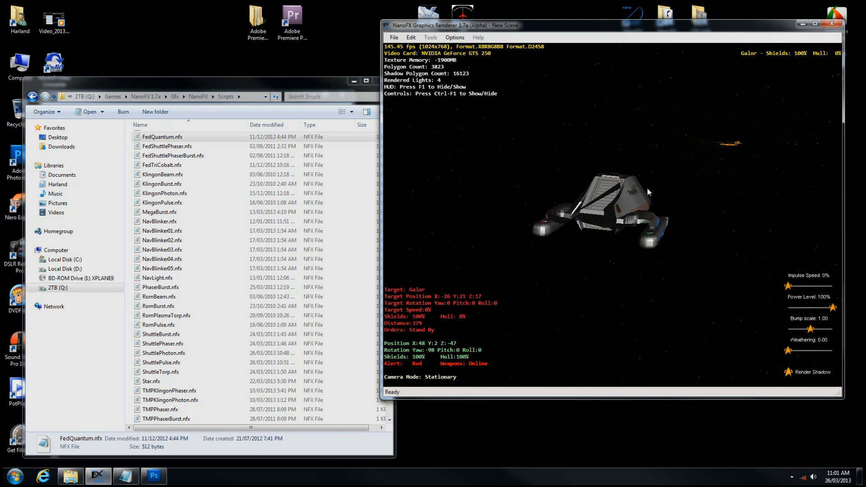
key("Down")
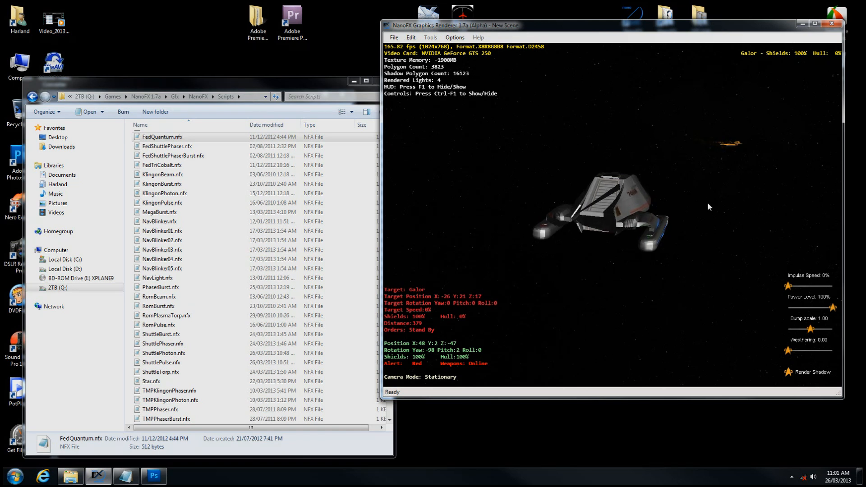
key("Down")
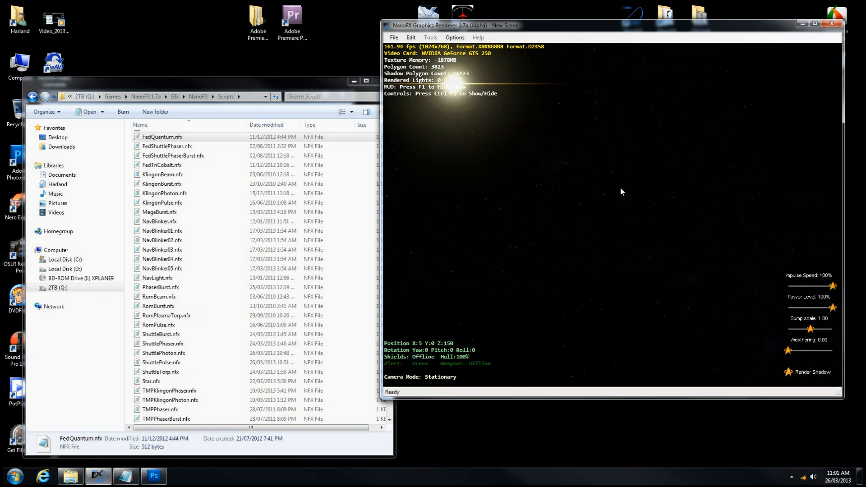
key("F1")
key("F1")
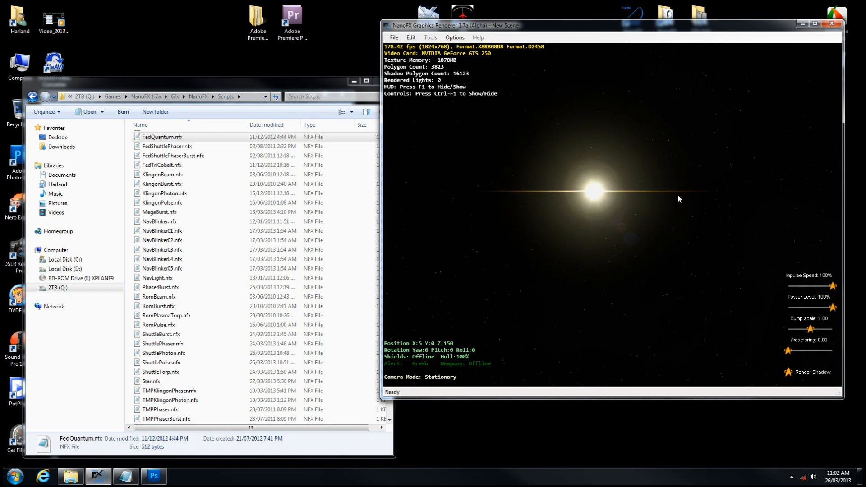
Load the Federation ship NCC-1701-E as the player ship with AI enabled and close the object loader
key("ctrl+l")
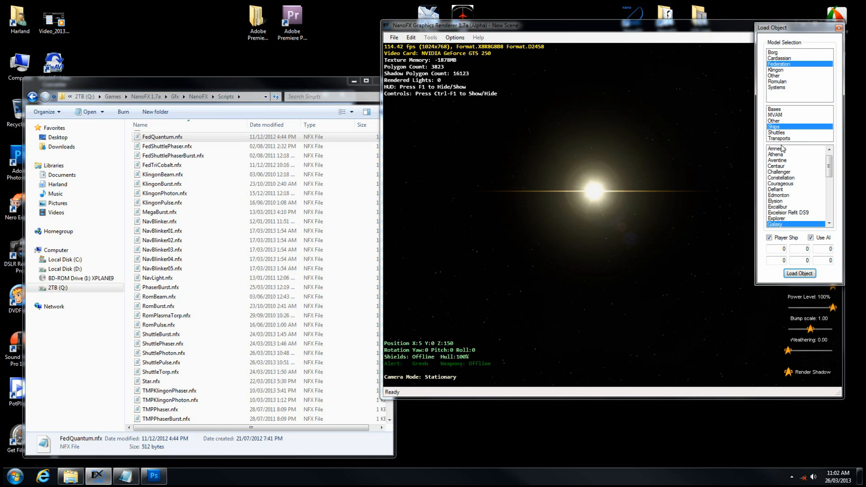
left_click_drag(831, 163, 833, 191)
left_click(789, 184)
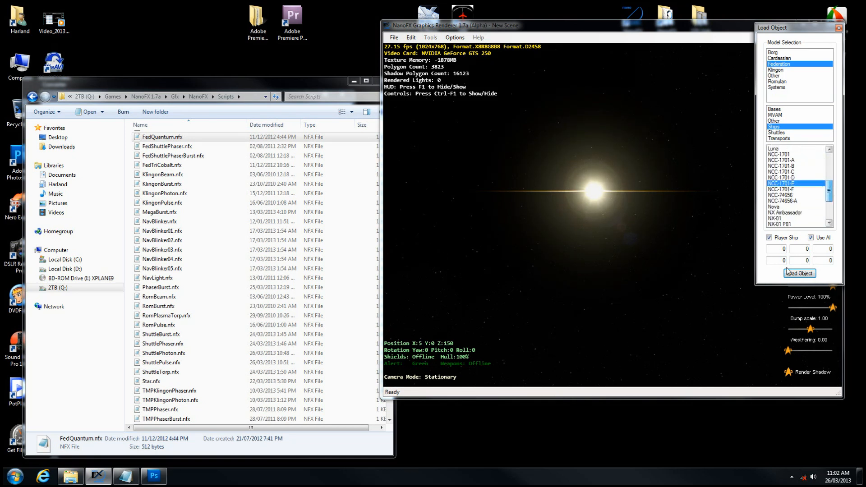
left_click(839, 28)
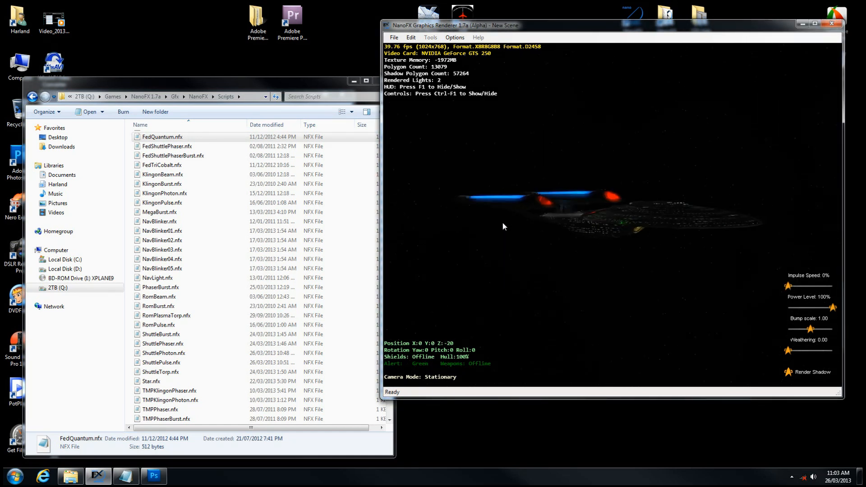
Examine the NCC-1701-E from the front and rear, including close views of its hull, impulse engines and nacelles
mouse_move(644, 210)
left_mouse_down()
mouse_move(657, 205)
mouse_move(641, 200)
mouse_move(646, 190)
mouse_move(663, 199)
mouse_move(618, 199)
mouse_move(648, 222)
left_mouse_up()
scroll(655, 192, "up", 3)
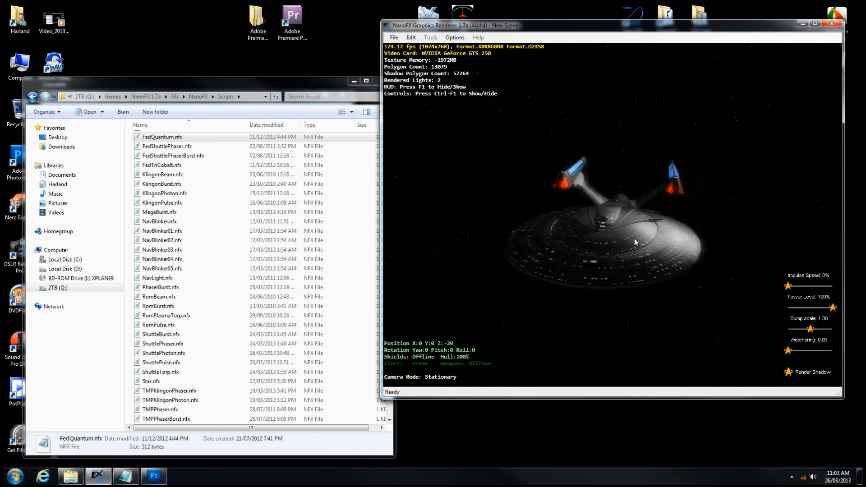
mouse_move(636, 240)
left_mouse_down()
mouse_move(638, 228)
mouse_move(658, 226)
mouse_move(663, 206)
mouse_move(638, 193)
mouse_move(639, 221)
mouse_move(670, 219)
mouse_move(643, 274)
mouse_move(556, 208)
mouse_move(570, 244)
mouse_move(605, 254)
mouse_move(630, 225)
left_mouse_up()
left_click_drag(576, 226, 648, 232)
left_click_drag(597, 210, 679, 247)
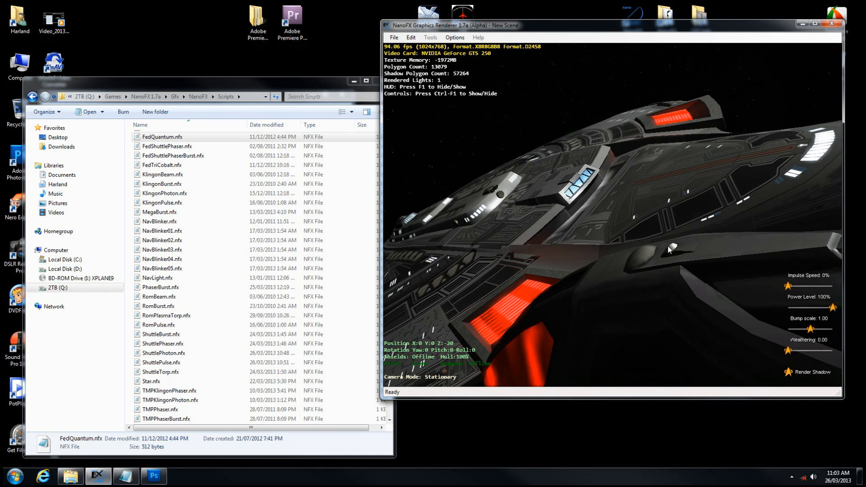
scroll(665, 249, "down", 5)
left_click_drag(667, 240, 643, 247)
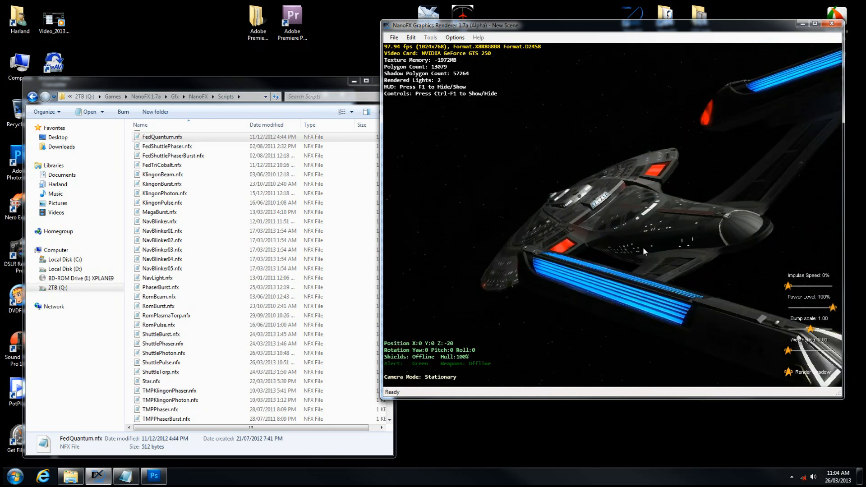
left_click_drag(701, 242, 675, 240)
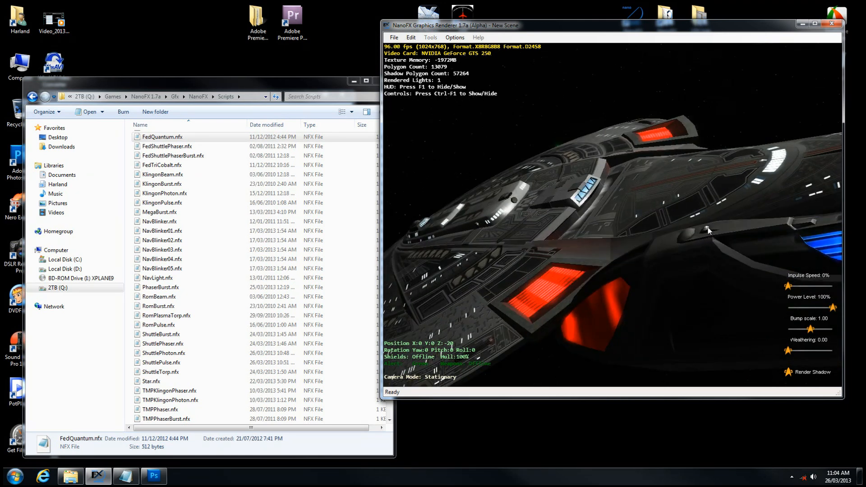
mouse_move(706, 230)
left_mouse_down()
mouse_move(541, 227)
mouse_move(513, 177)
mouse_move(521, 188)
mouse_move(645, 191)
mouse_move(605, 195)
mouse_move(613, 204)
mouse_move(591, 218)
mouse_move(632, 231)
mouse_move(630, 245)
mouse_move(624, 232)
mouse_move(708, 220)
left_mouse_up()
scroll(628, 245, "down", 5)
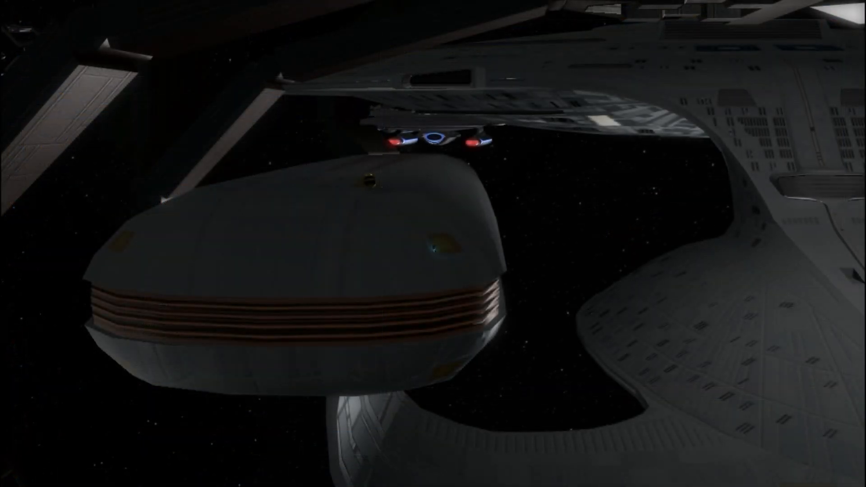